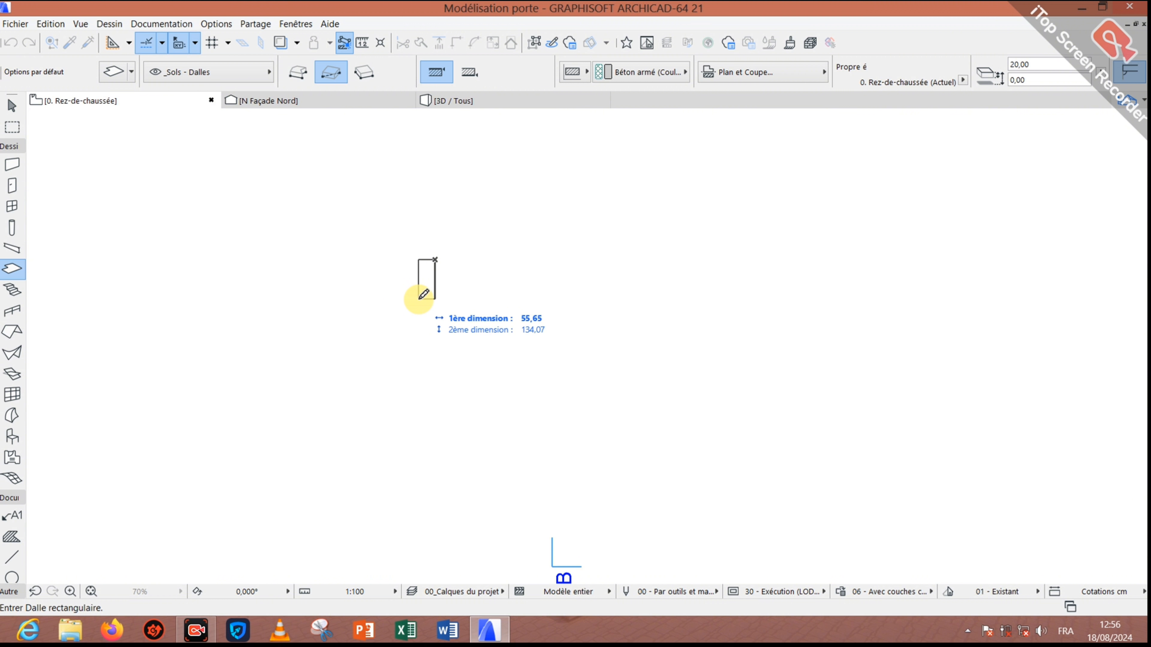
Step: Draw a 10 × 30 rectangular slab on the ground-floor plan and check it in 3D
type("10")
key("Tab")
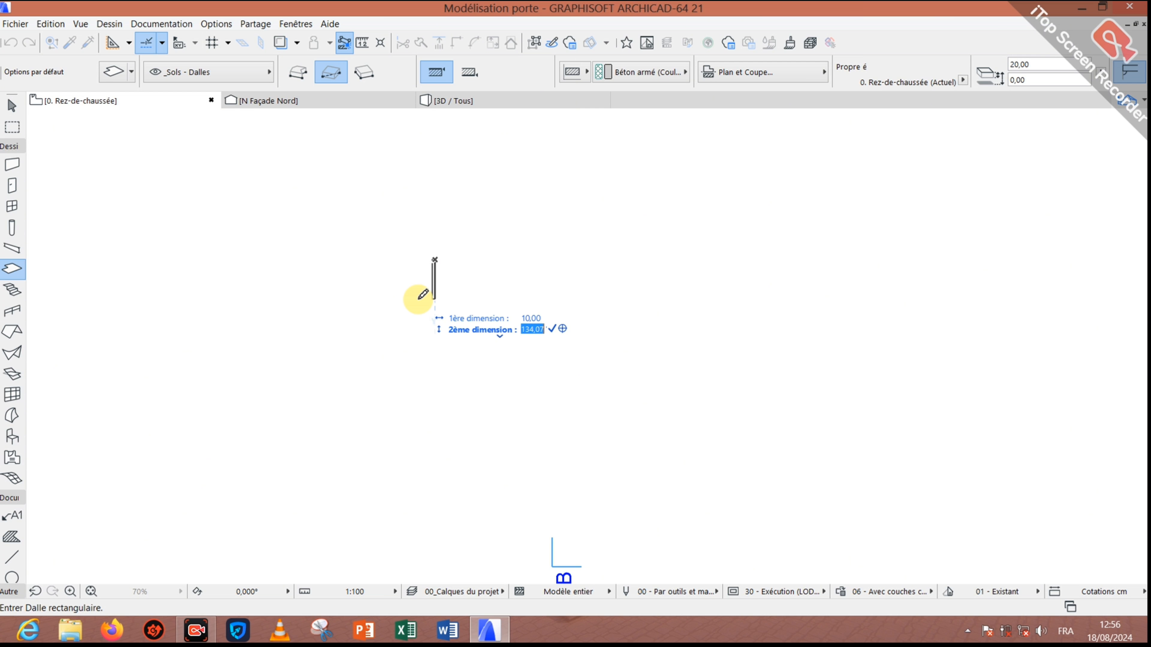
type("30")
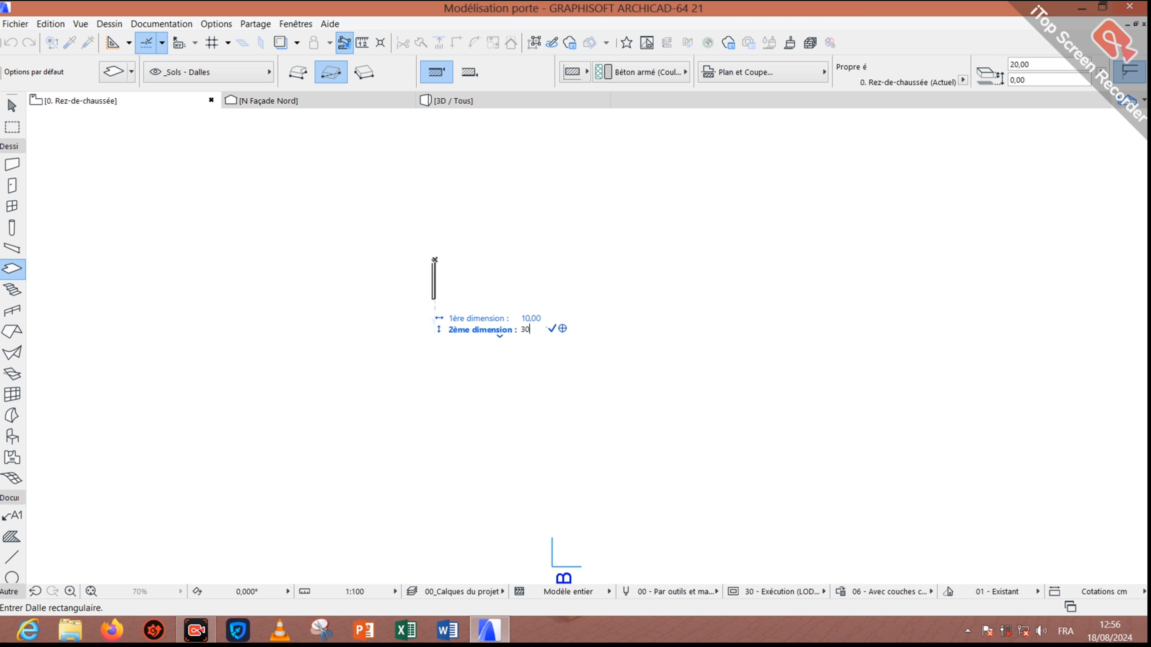
key("Return")
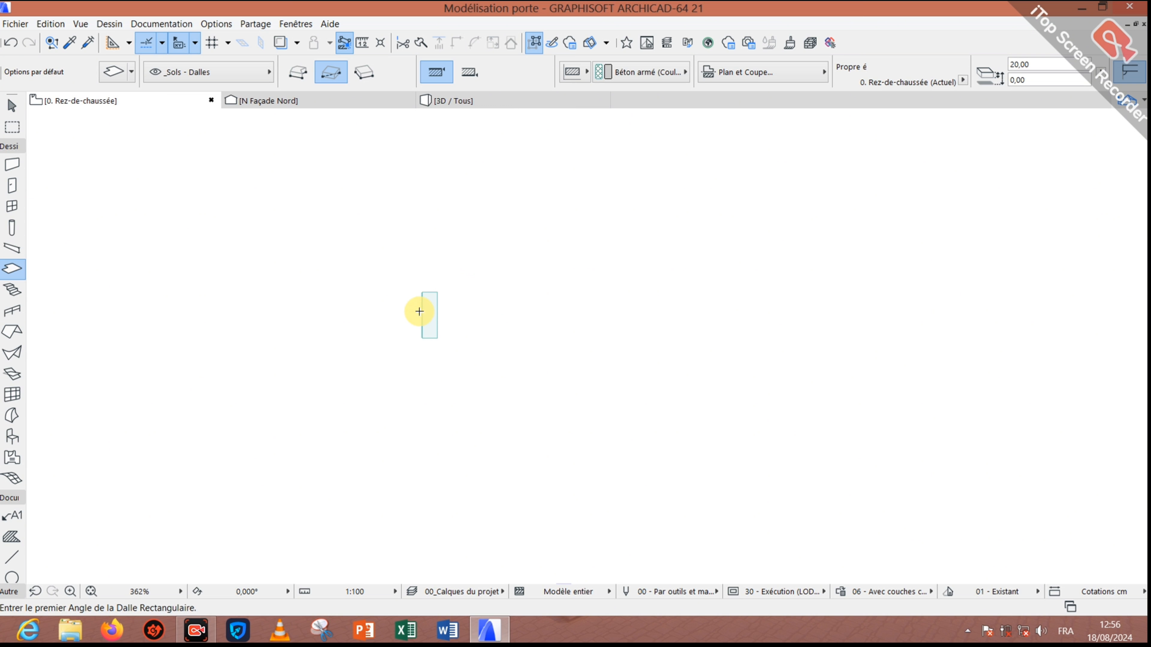
left_click(470, 100)
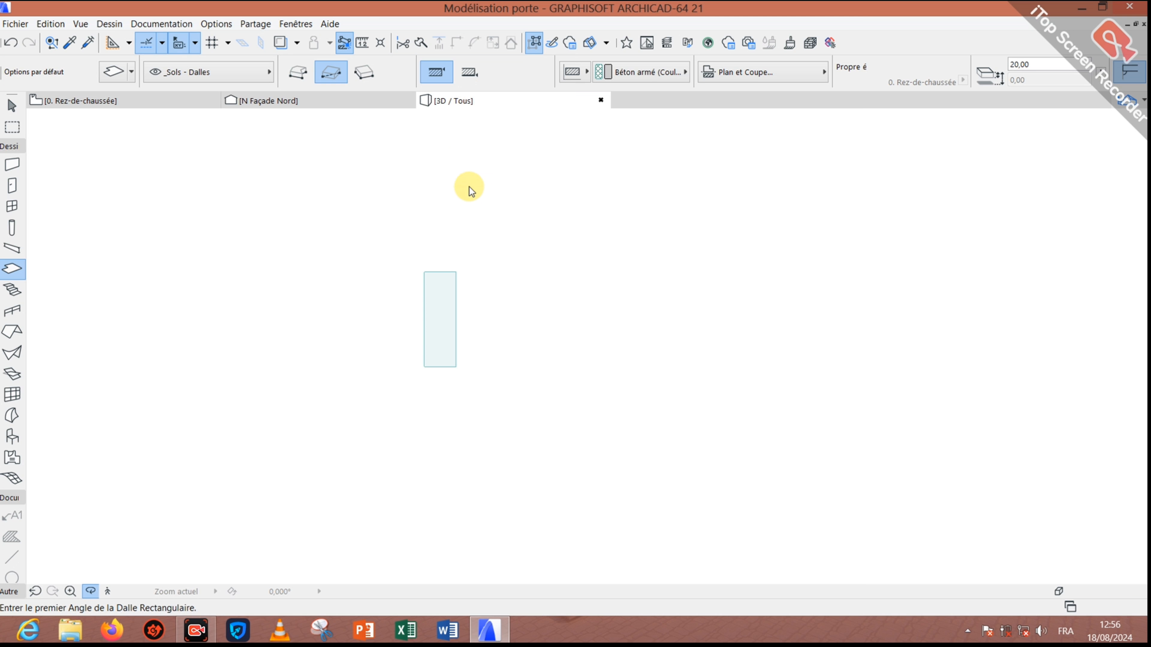
scroll(573, 295, "up", 5)
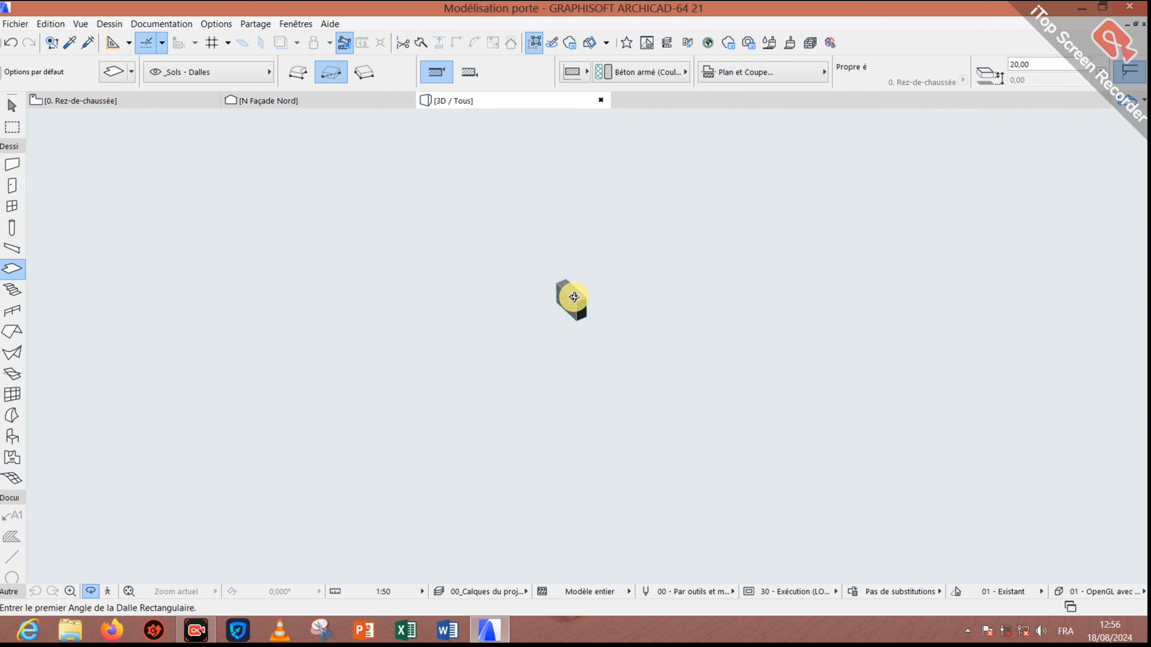
left_click(140, 99)
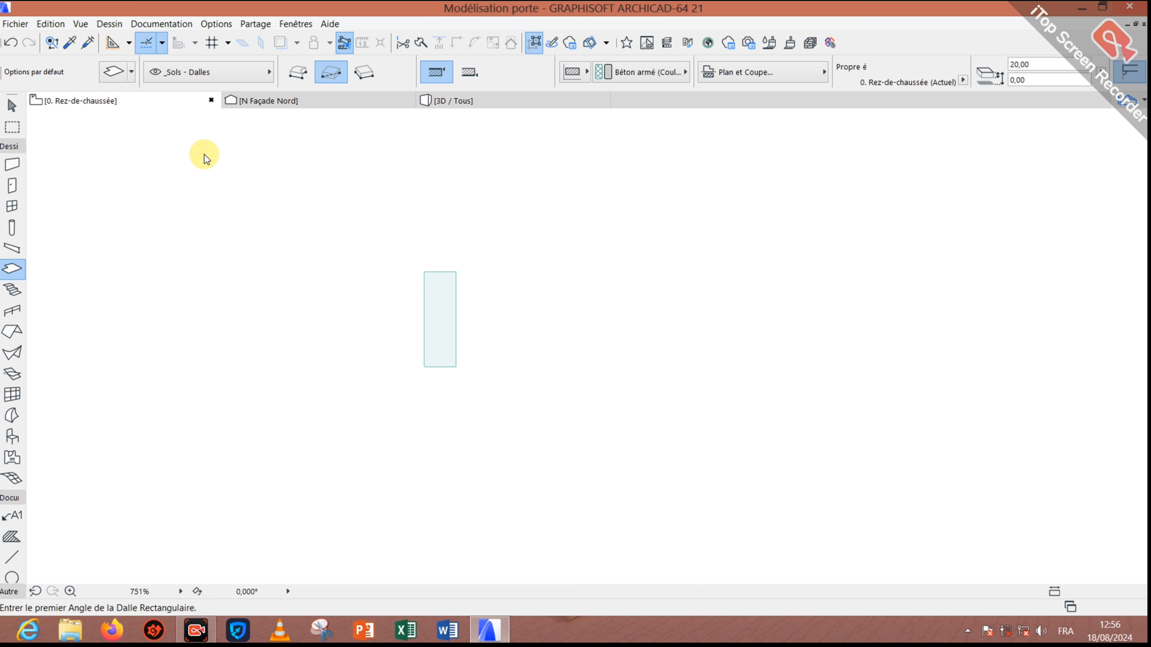
Step: Set the slab's thickness and height offset both to 300 in the Info Box
left_click_drag(434, 301, 490, 228, "shift")
key("Escape")
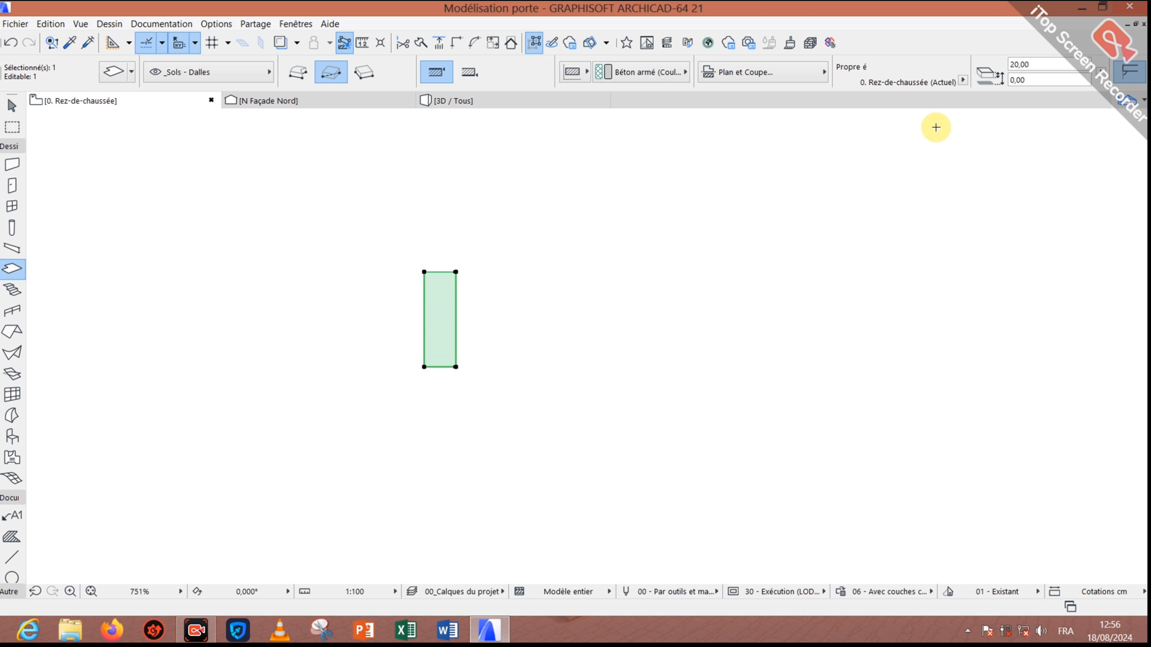
left_click(1052, 67)
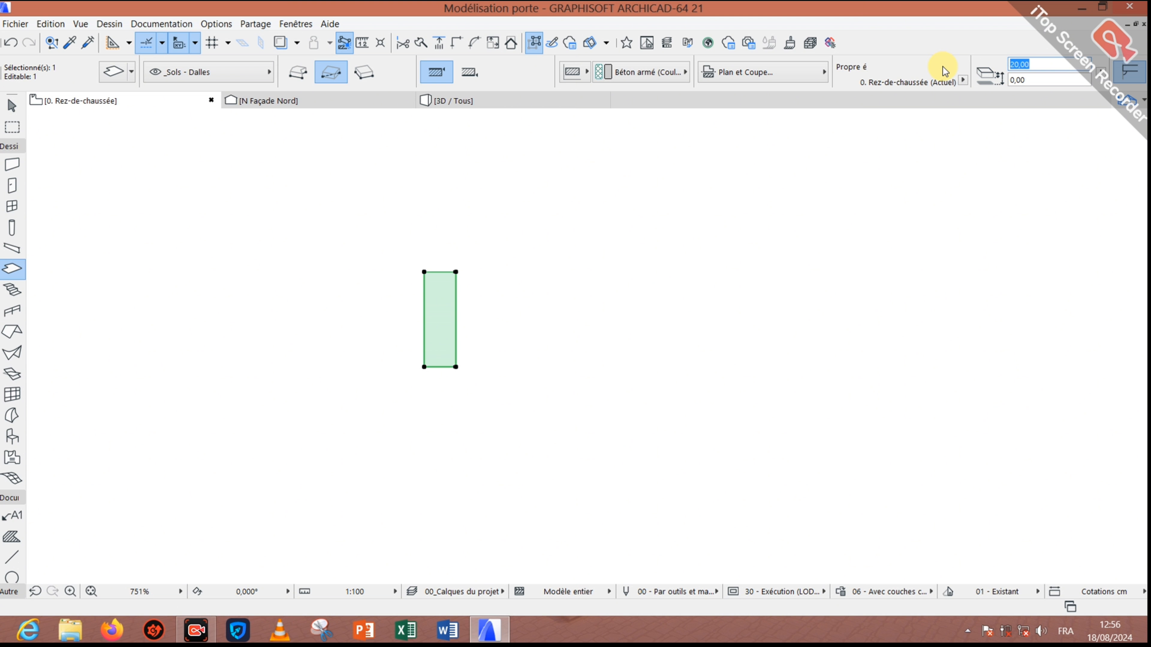
type("300")
key("Tab")
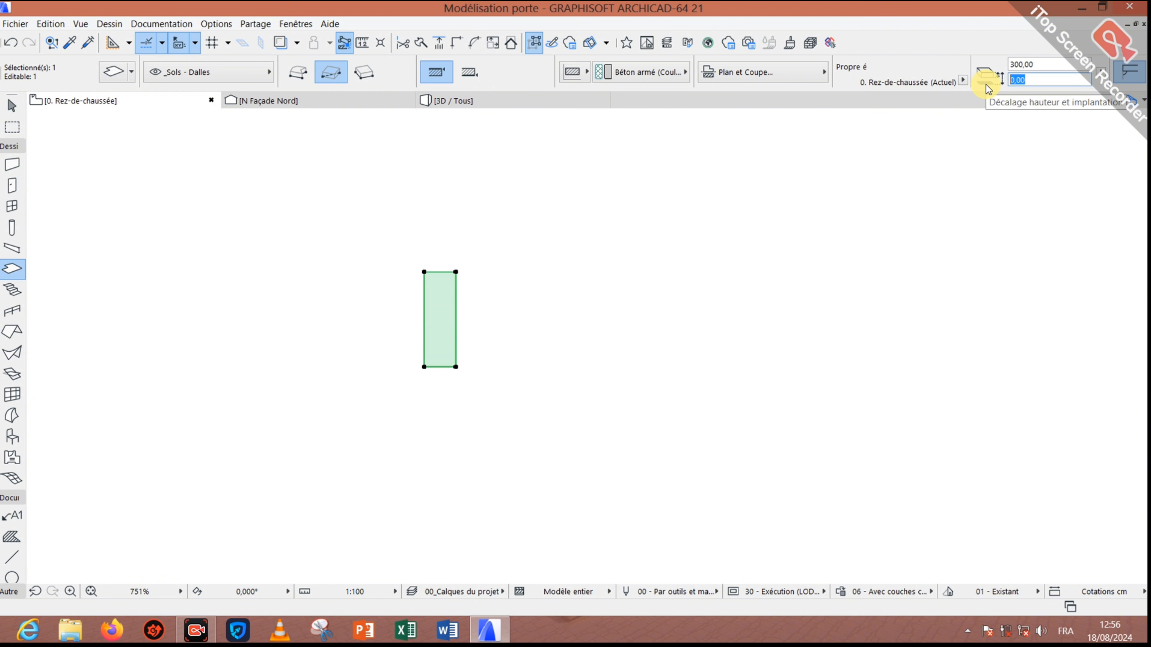
type("300")
key("Return")
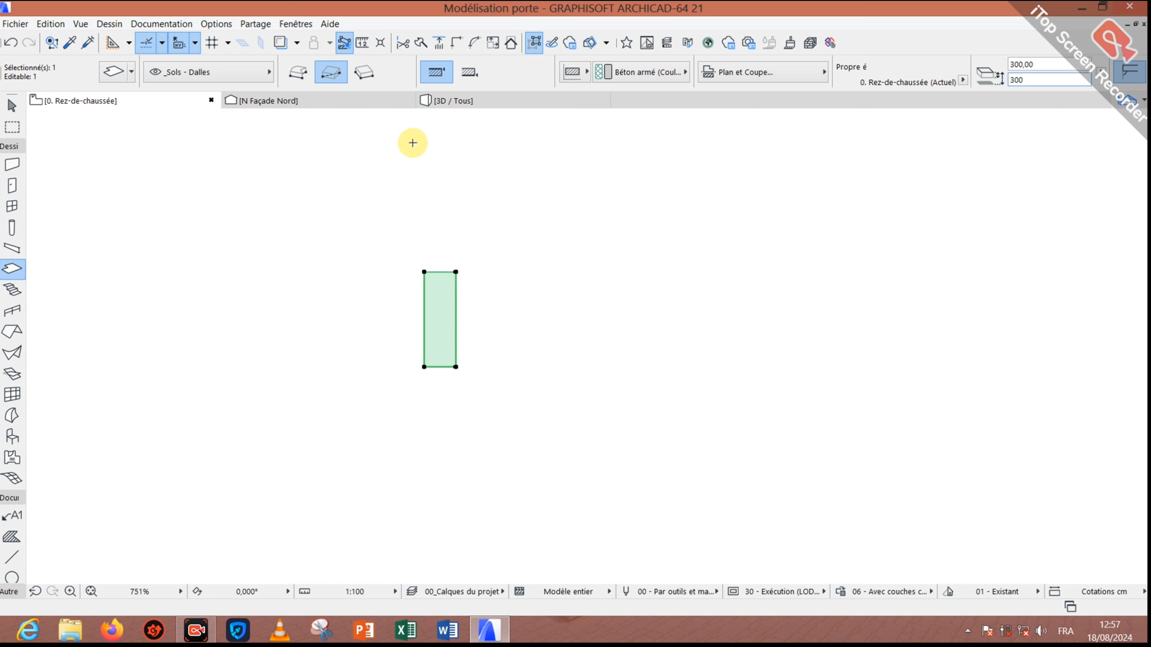
Step: Orbit the 3D view to see the 300-high slat edge-on, then return to the plan
left_click(466, 98)
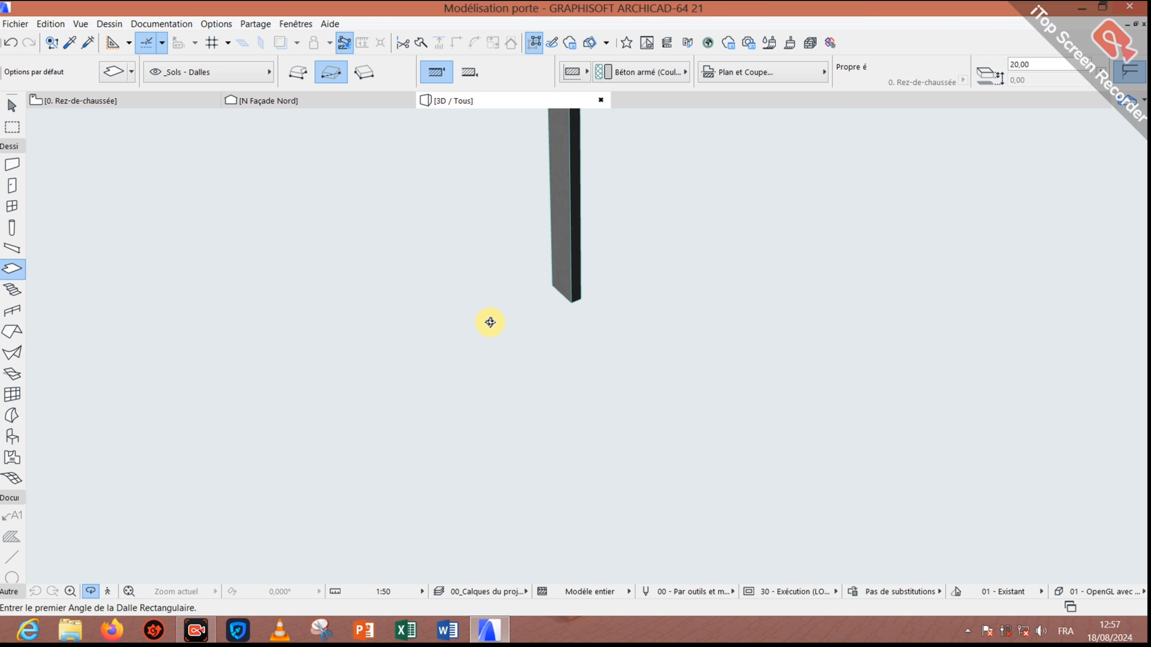
left_click_drag(490, 322, 542, 232)
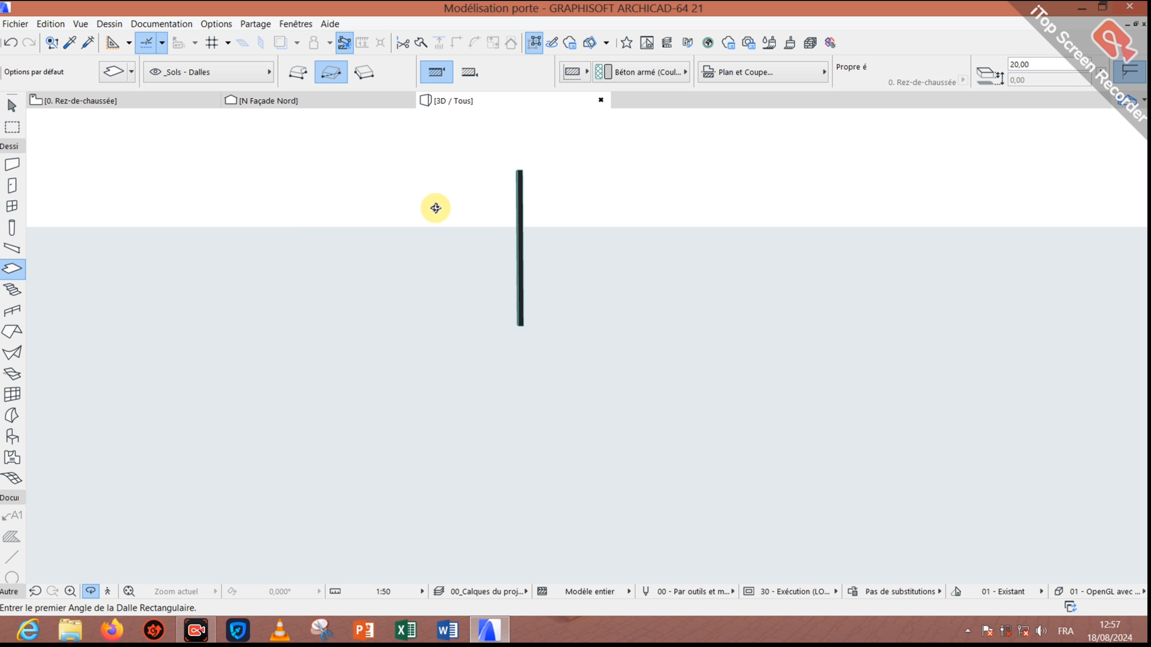
left_click(119, 103)
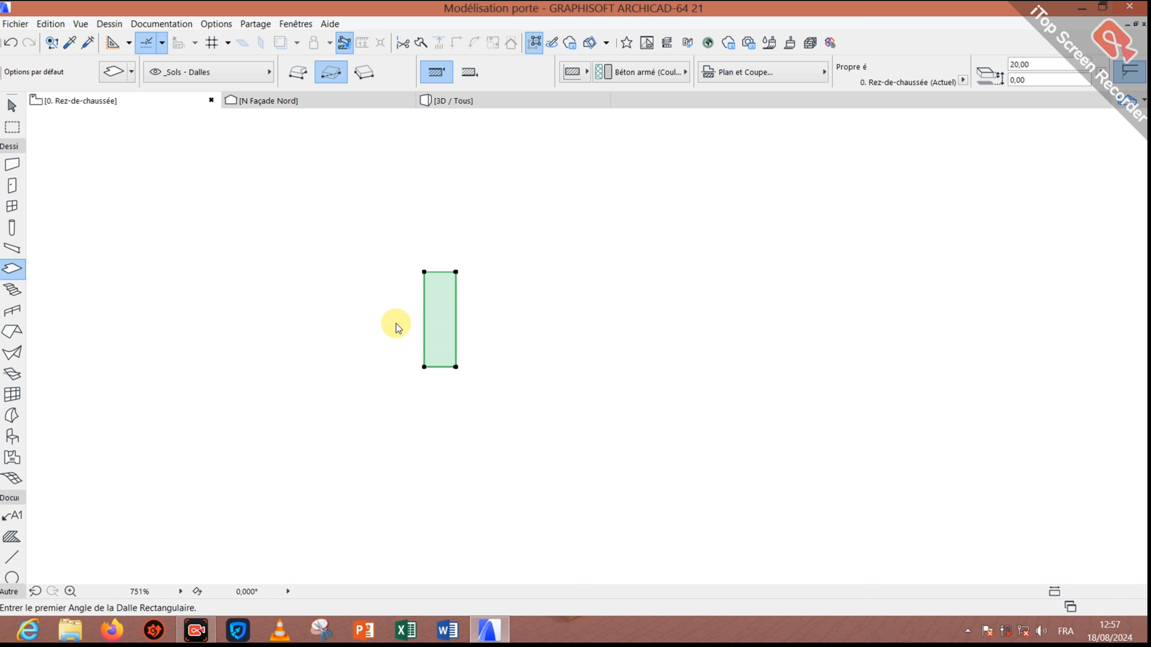
Step: Copy the slab twice at a typed distance of 30 to make three parallel slats
key("ctrl+shift+d")
left_click(424, 367)
type("30")
key("Return")
key("ctrl+shift+d")
left_click(472, 367)
type("30")
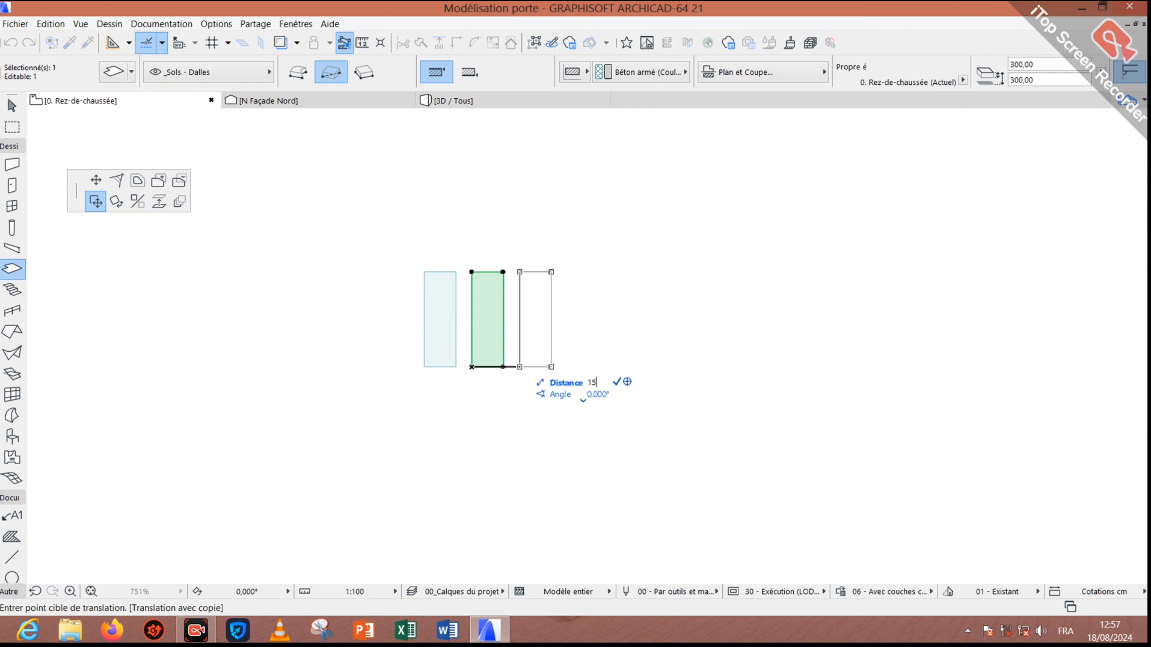
key("Return")
Step: Inspect the three slats' side faces in 3D, then go back to the ground-floor plan
left_click(501, 99)
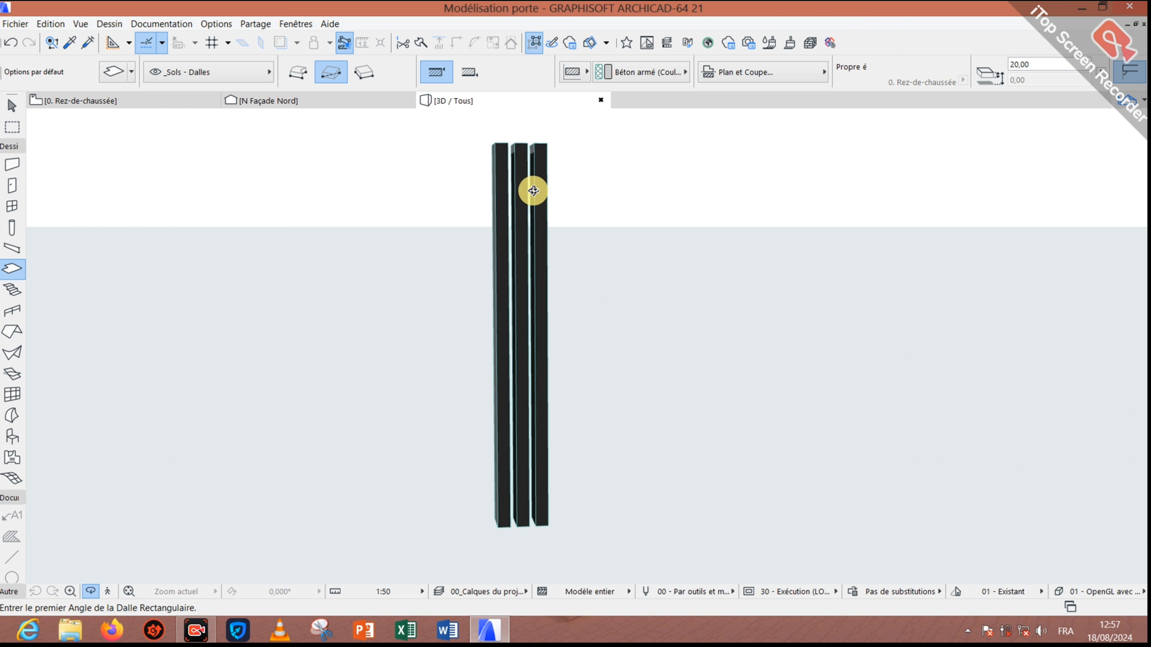
mouse_move(537, 273)
left_mouse_down()
mouse_move(362, 271)
mouse_move(490, 247)
left_mouse_up()
left_click(125, 98)
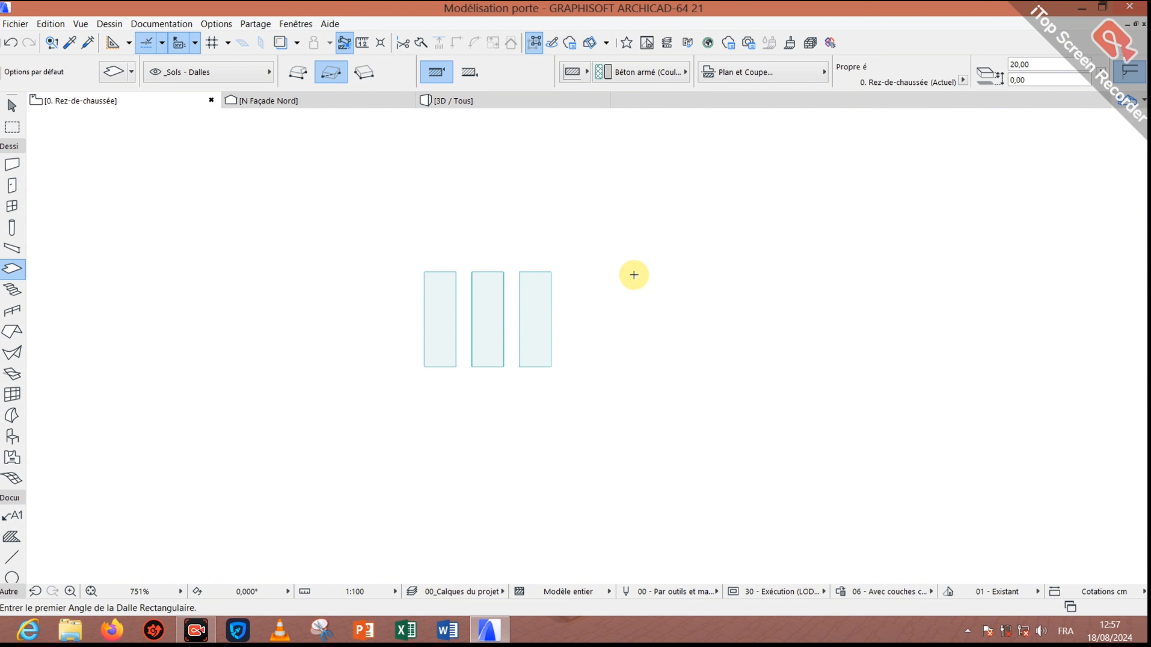
Step: Start a polygonal slab tracing the outer rectangle corners and a vertex 20 left of the bottom-right
left_click(642, 352)
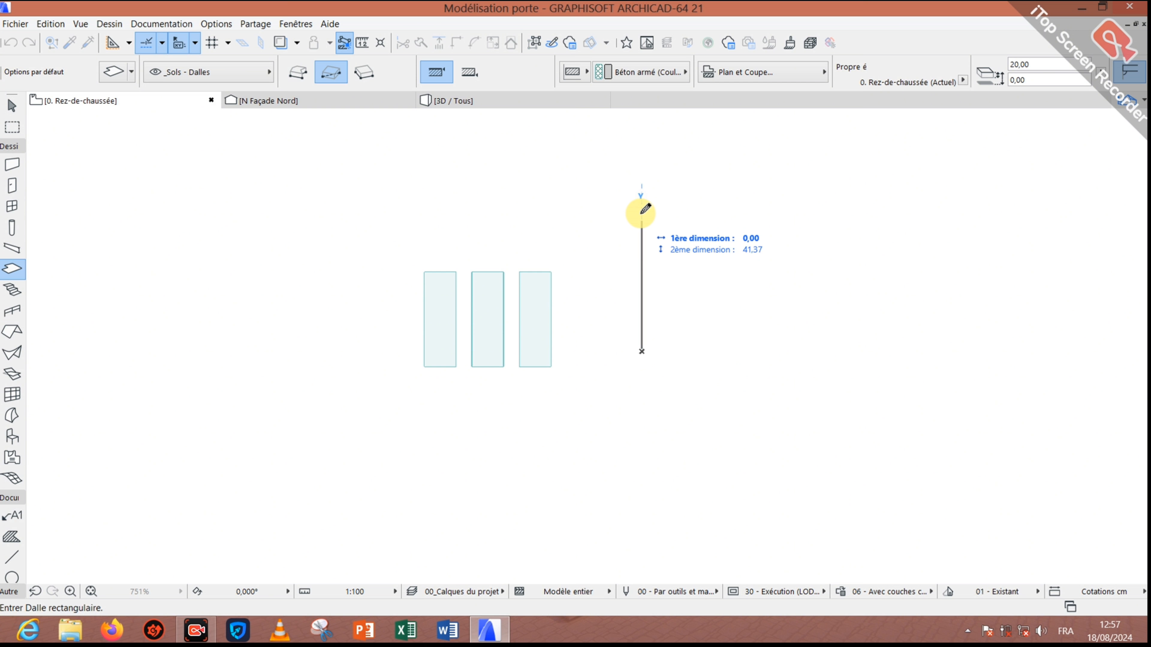
left_click(297, 72)
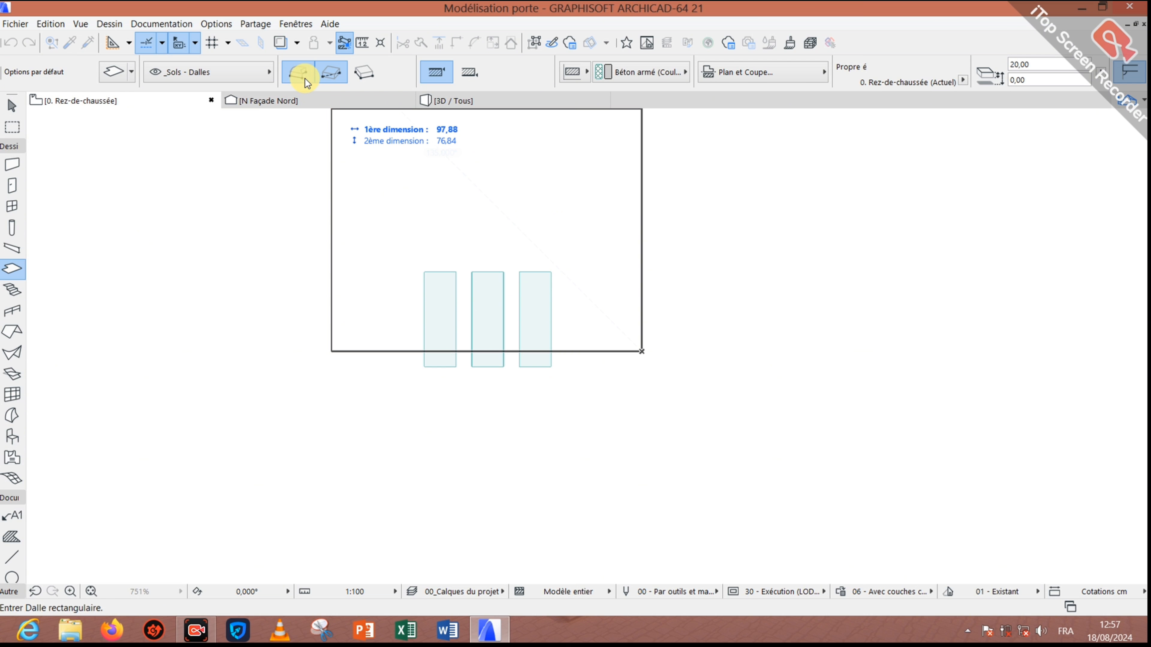
left_click(642, 210)
left_click(919, 210)
left_click(918, 351)
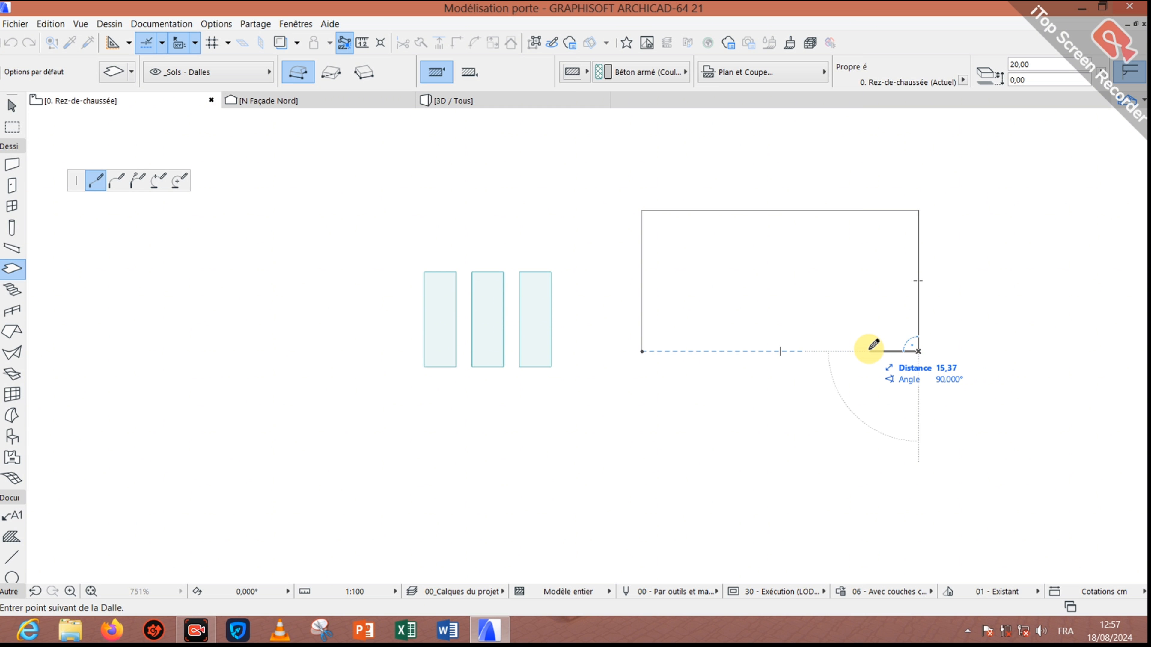
type("20")
key("Return")
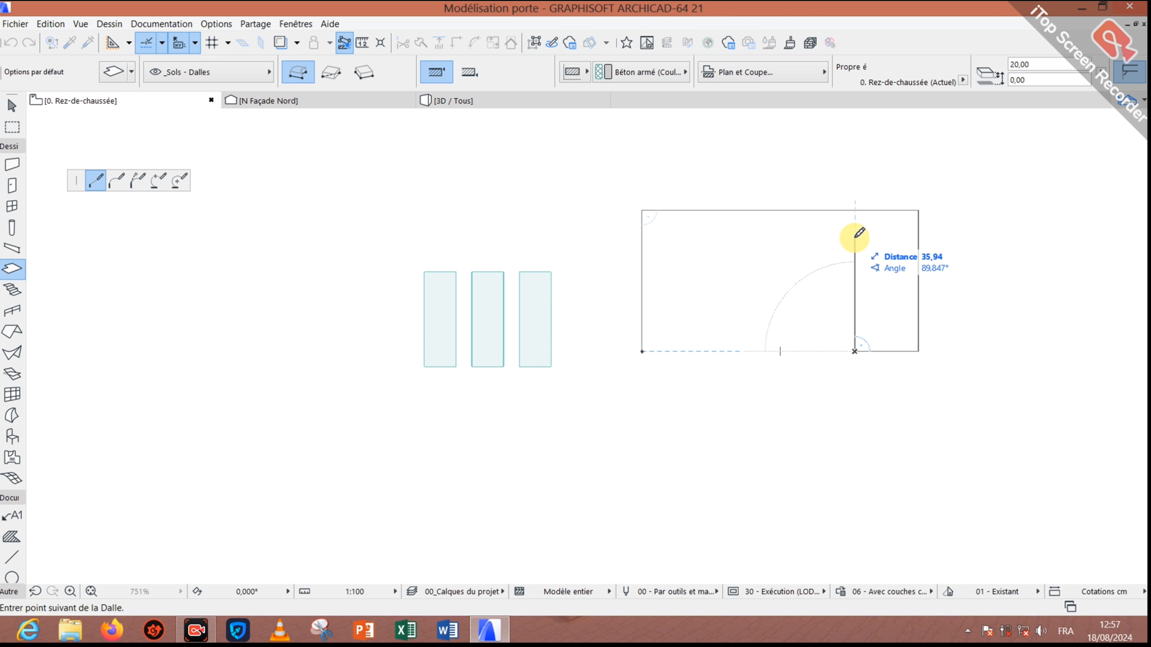
Step: Trace the inner stepped vertices with a 20 offset, close the frame-shaped slab and select it
left_click(854, 209)
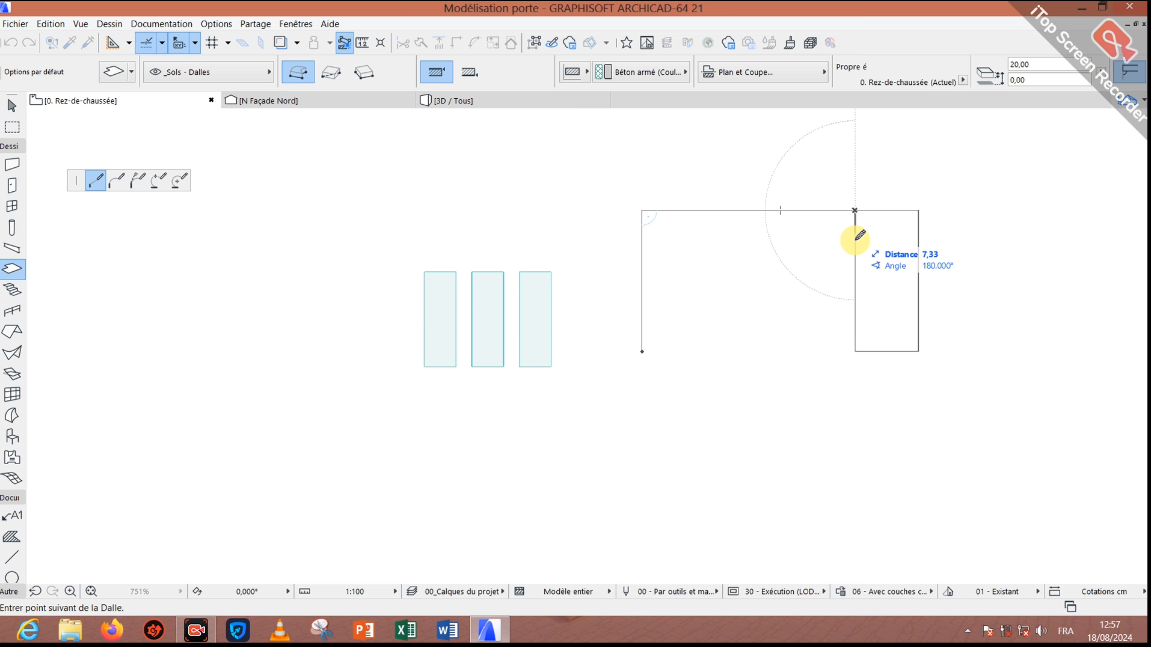
type("20")
key("Return")
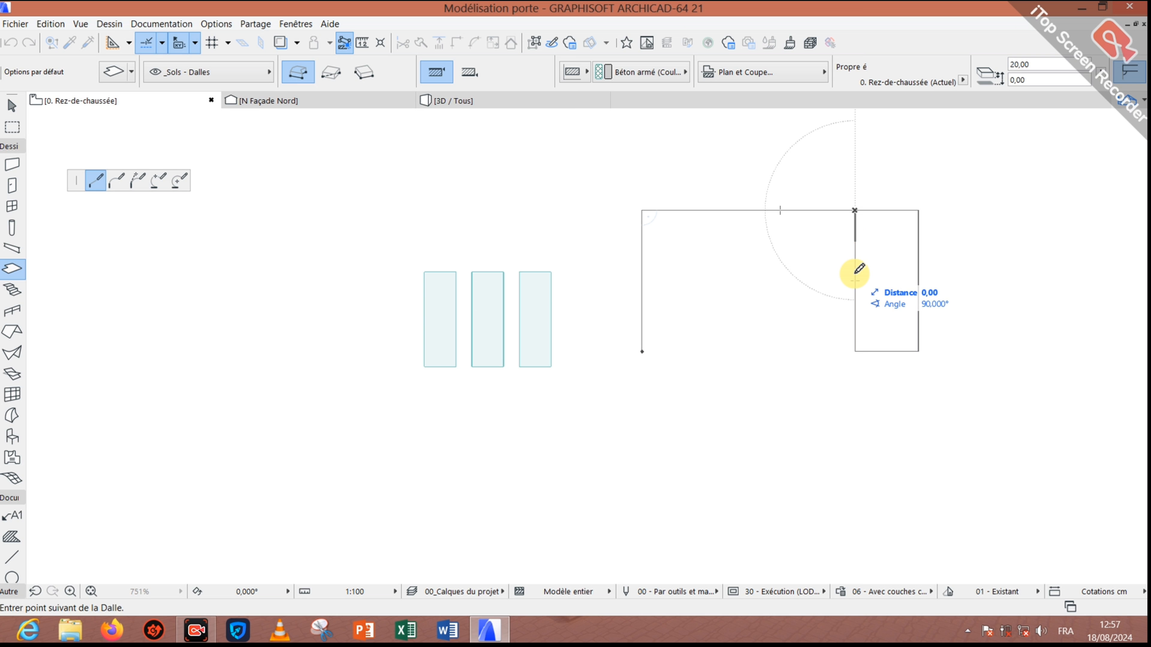
left_click(642, 272)
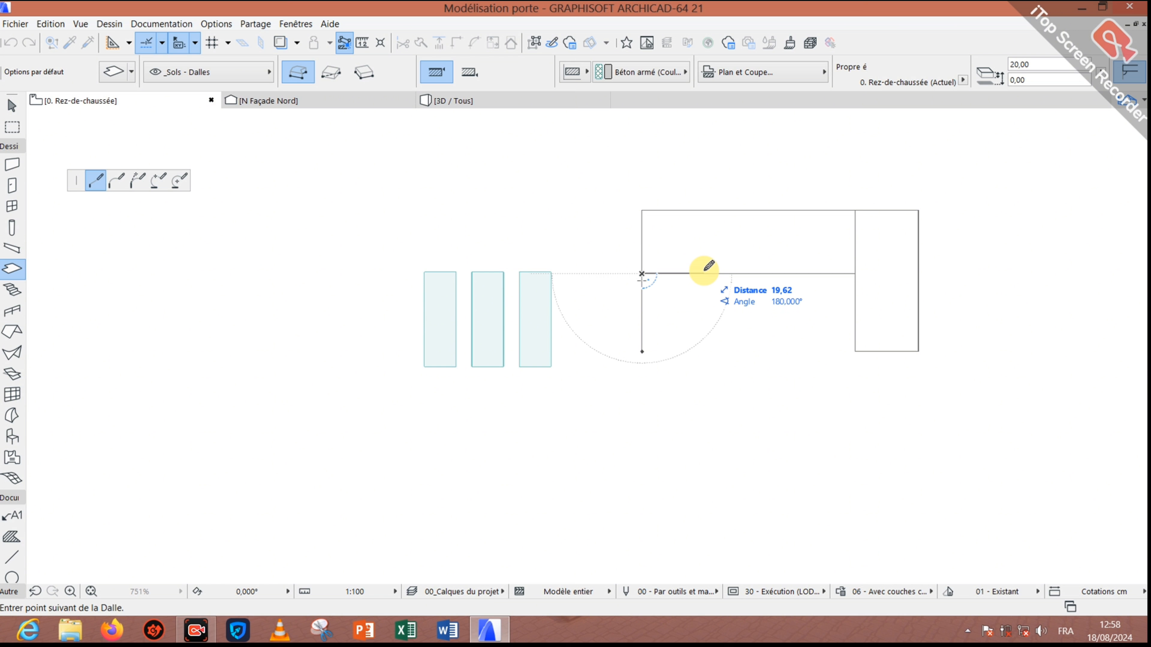
left_click(705, 274)
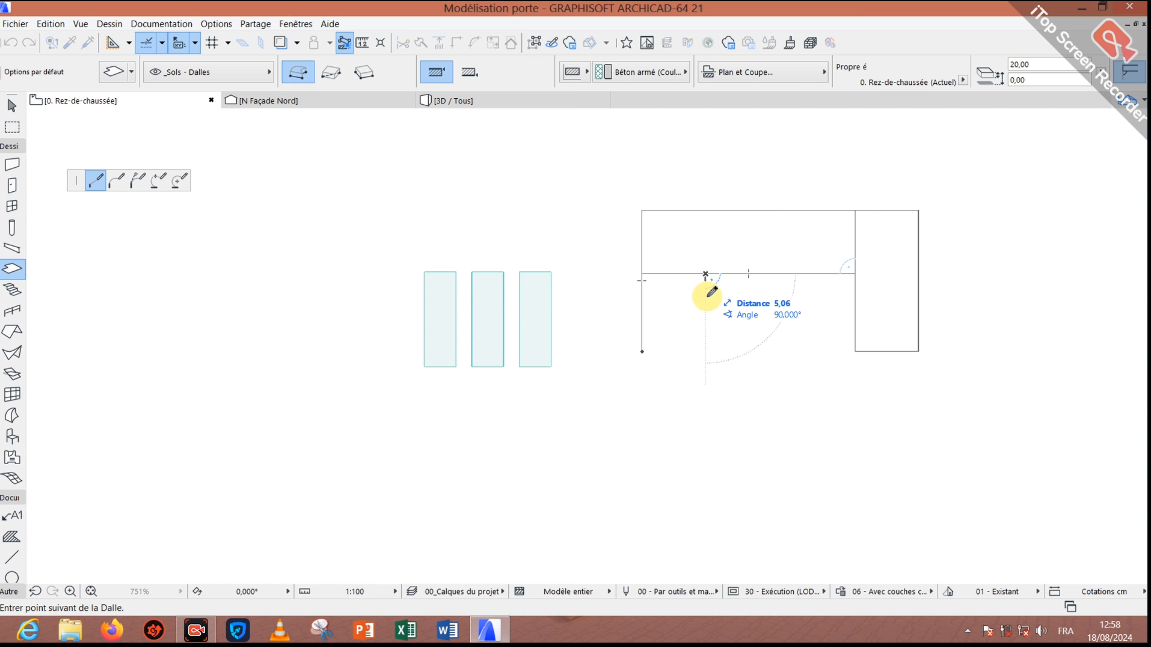
left_click(705, 377)
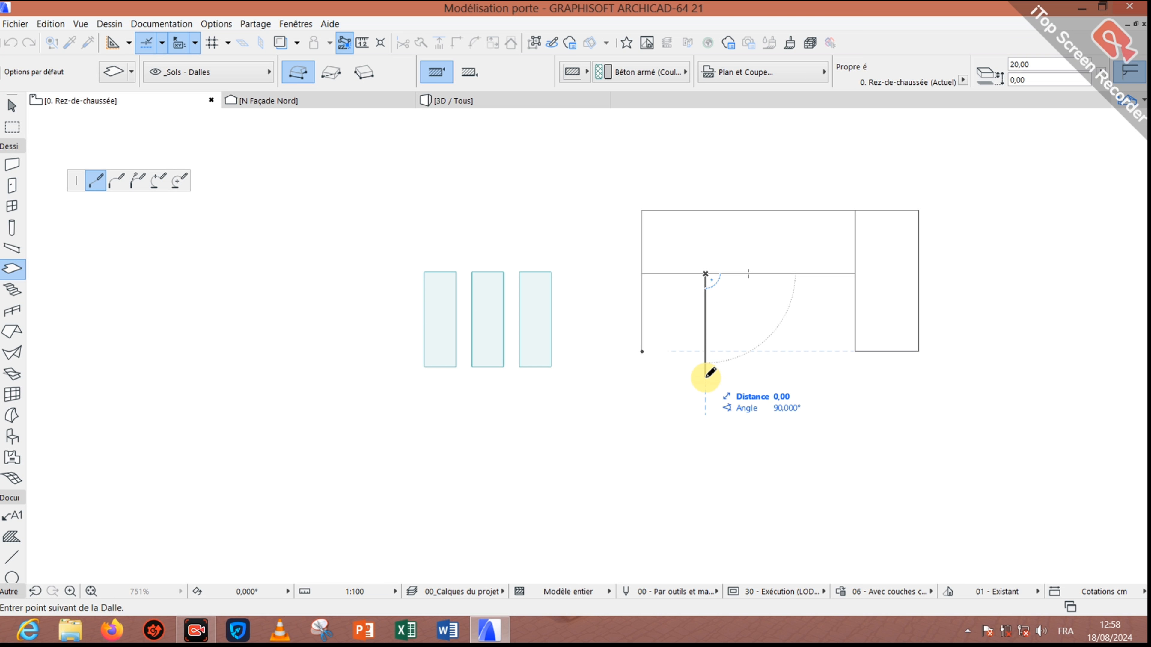
left_click(642, 377)
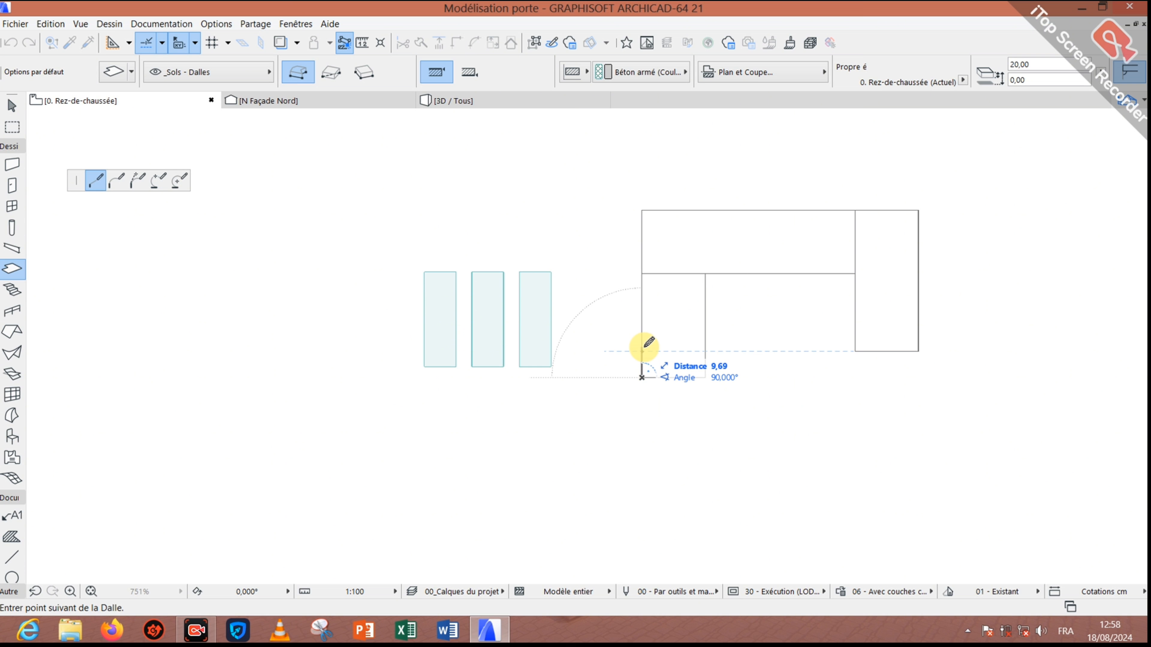
right_click(642, 347)
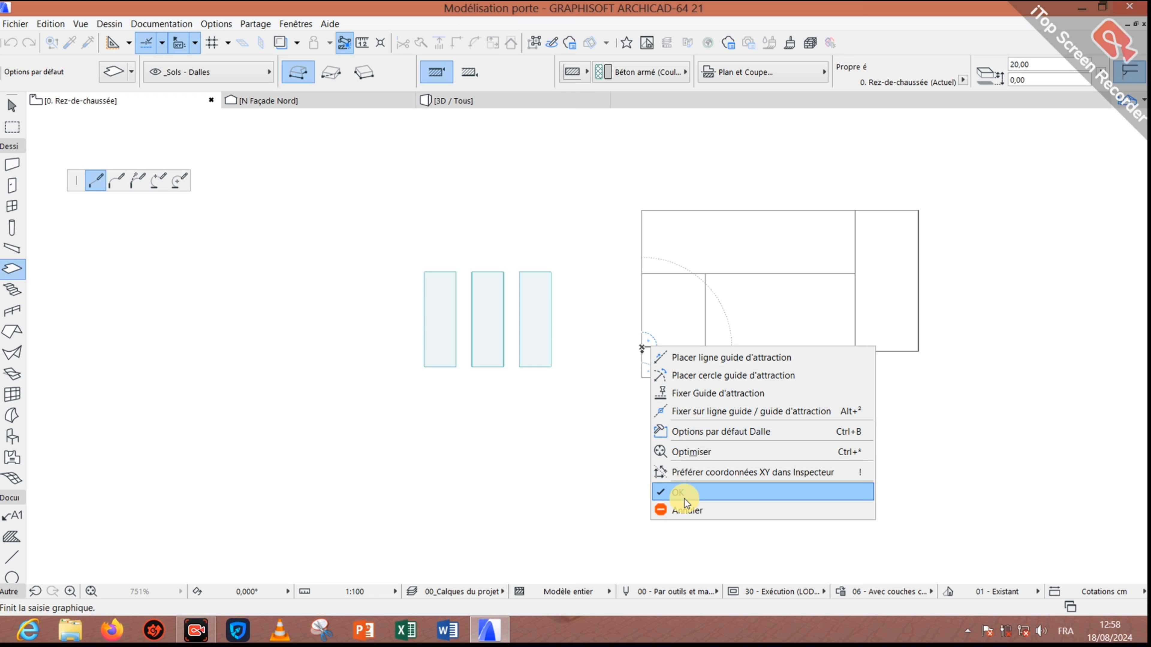
left_click(677, 492)
left_click(683, 333, "shift")
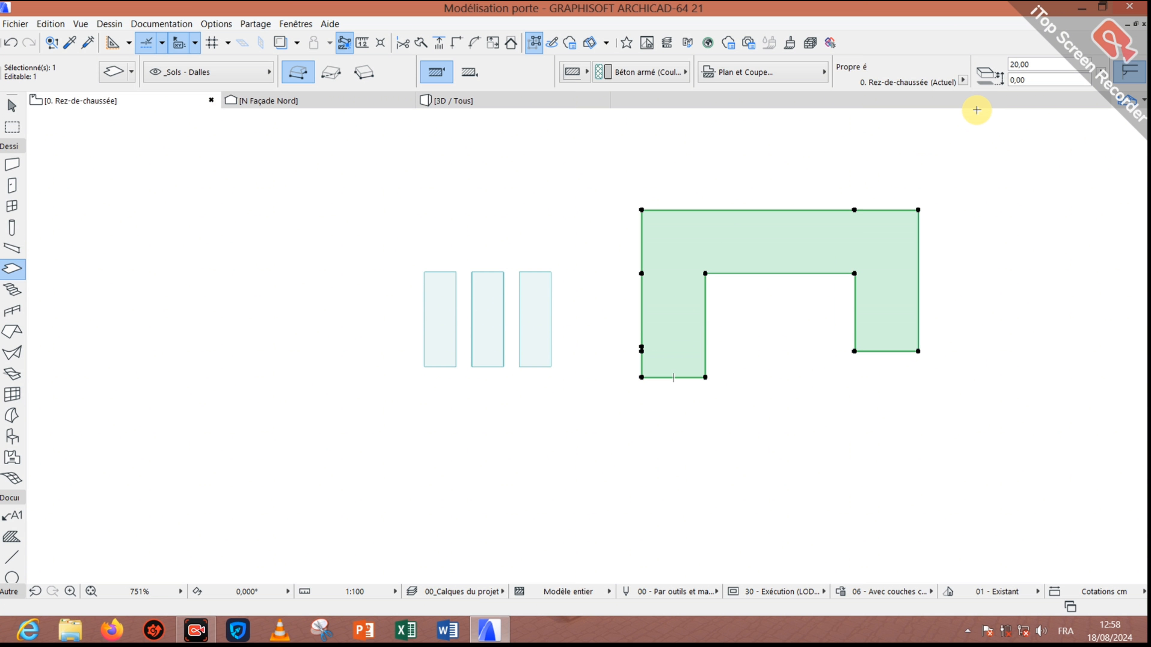
Step: Change the frame slab's height values from 20,00 to 300
left_click(1020, 68)
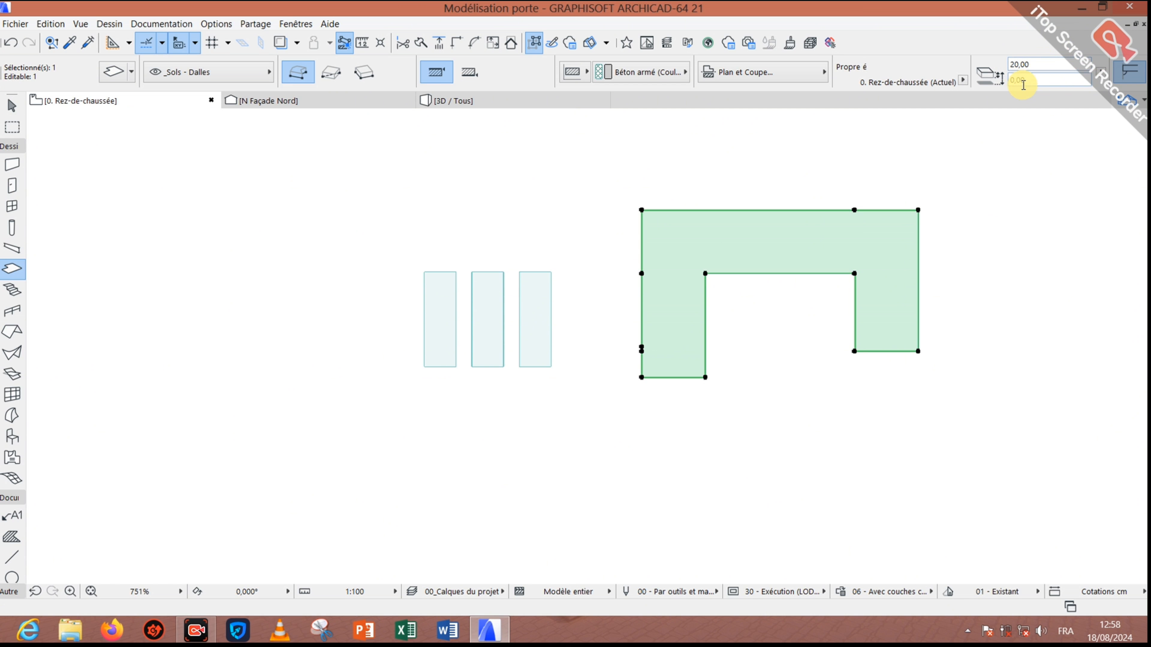
type("300")
key("Tab")
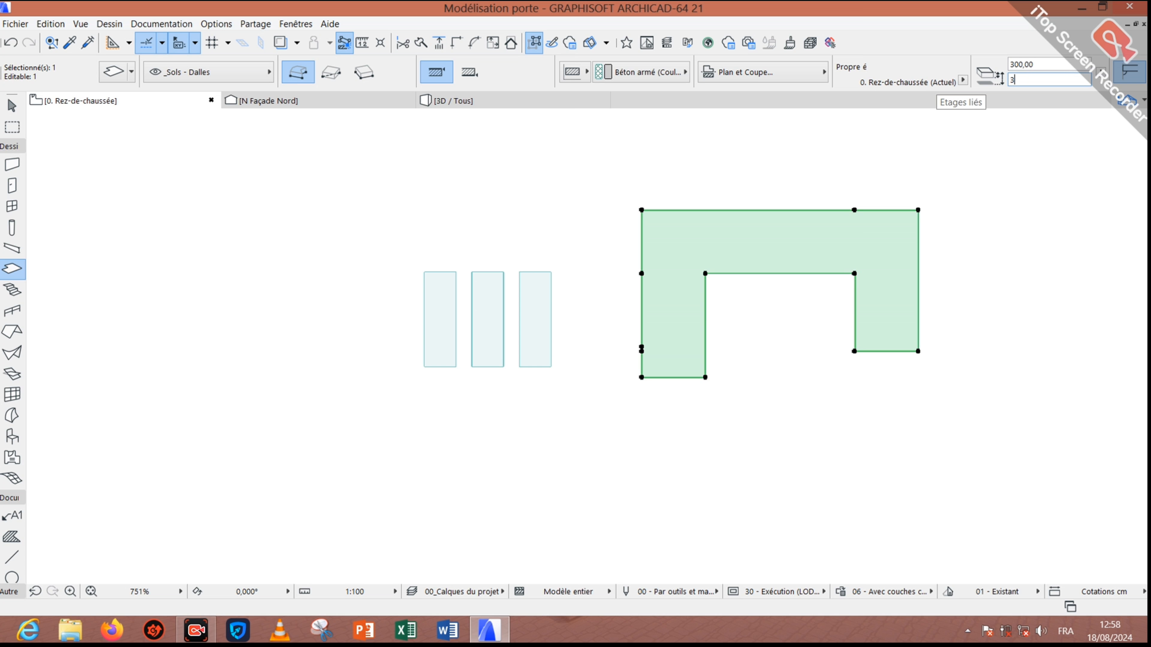
key("Return")
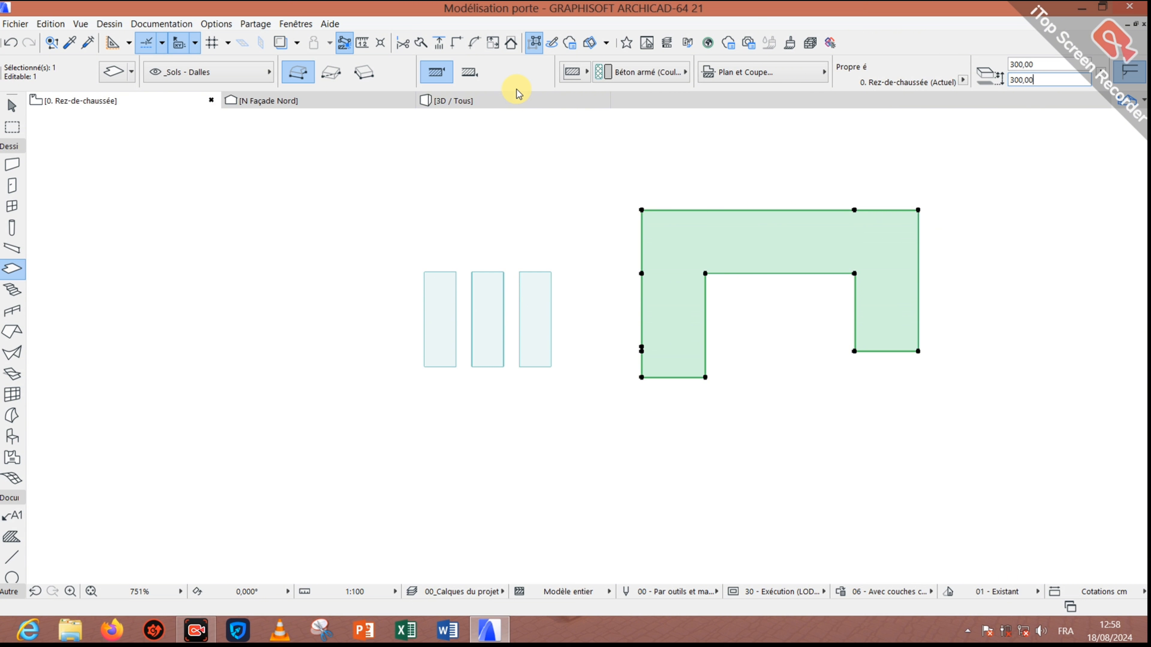
Step: Orbit the slabs in 3D to inspect them, then return to the ground-floor plan
left_click(518, 103)
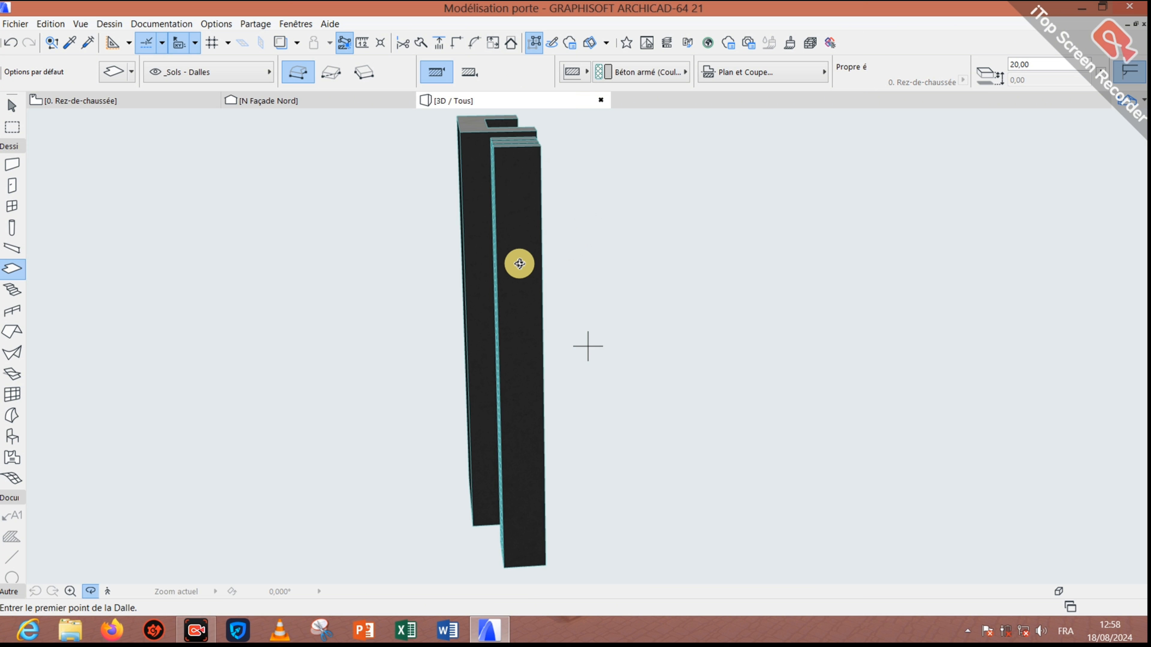
left_click_drag(511, 259, 484, 260)
left_click(104, 101)
left_click(711, 334, "shift")
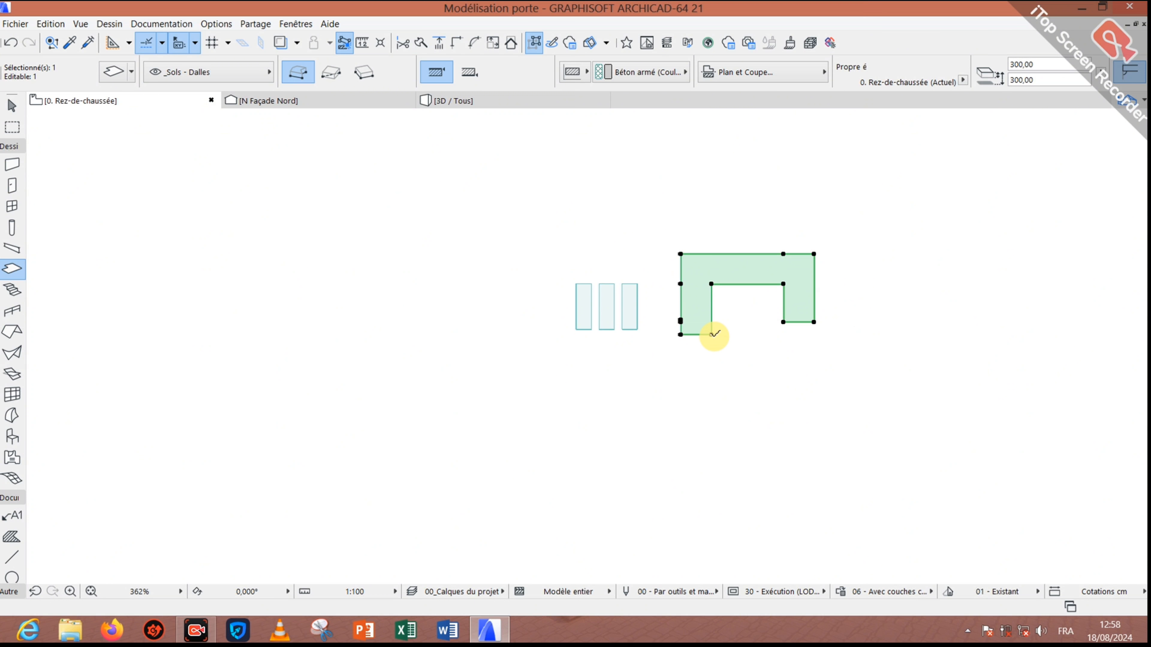
Step: Lengthen the slab's left leg by moving both bottom corner nodes down twice
left_click(711, 335)
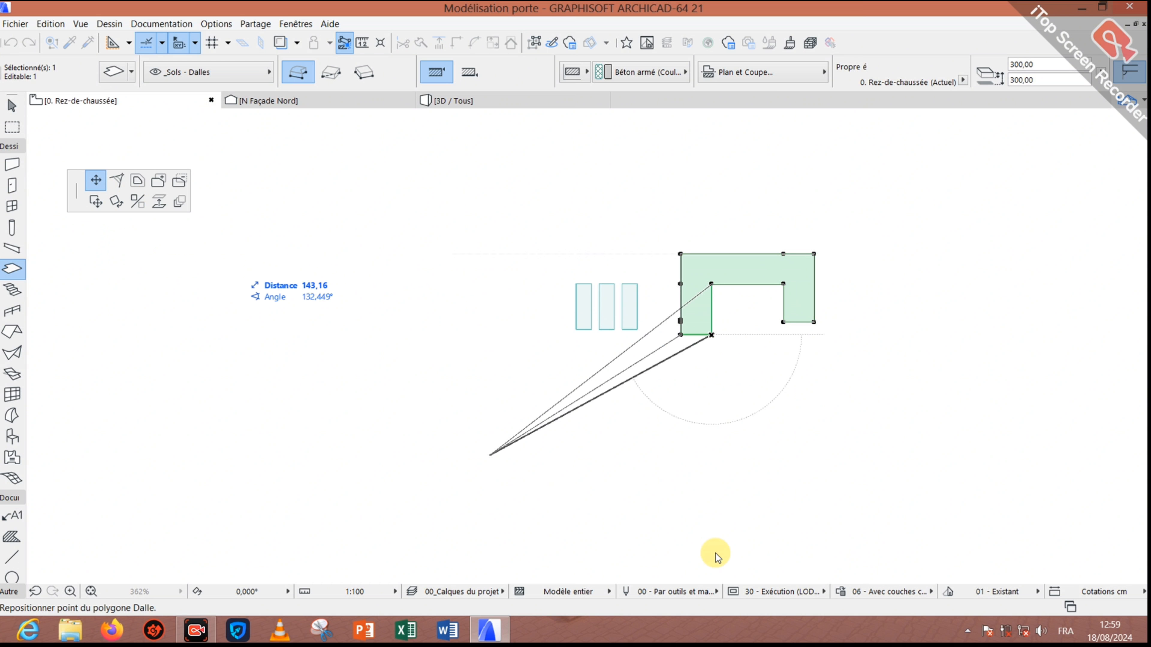
left_click(711, 493)
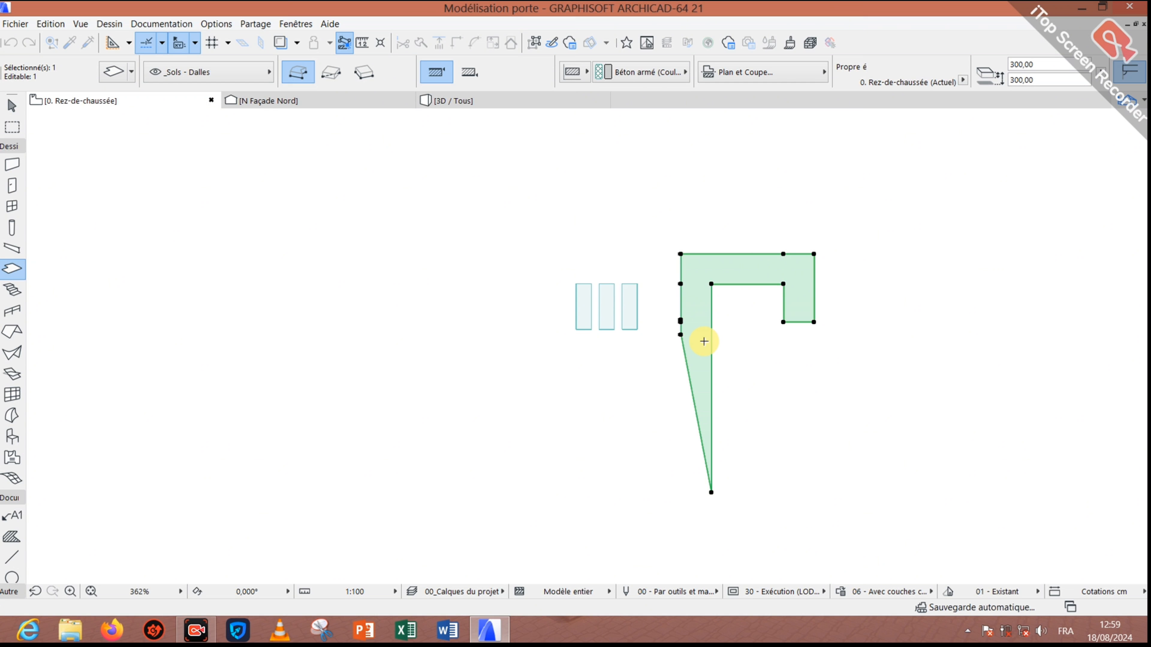
left_click(680, 335)
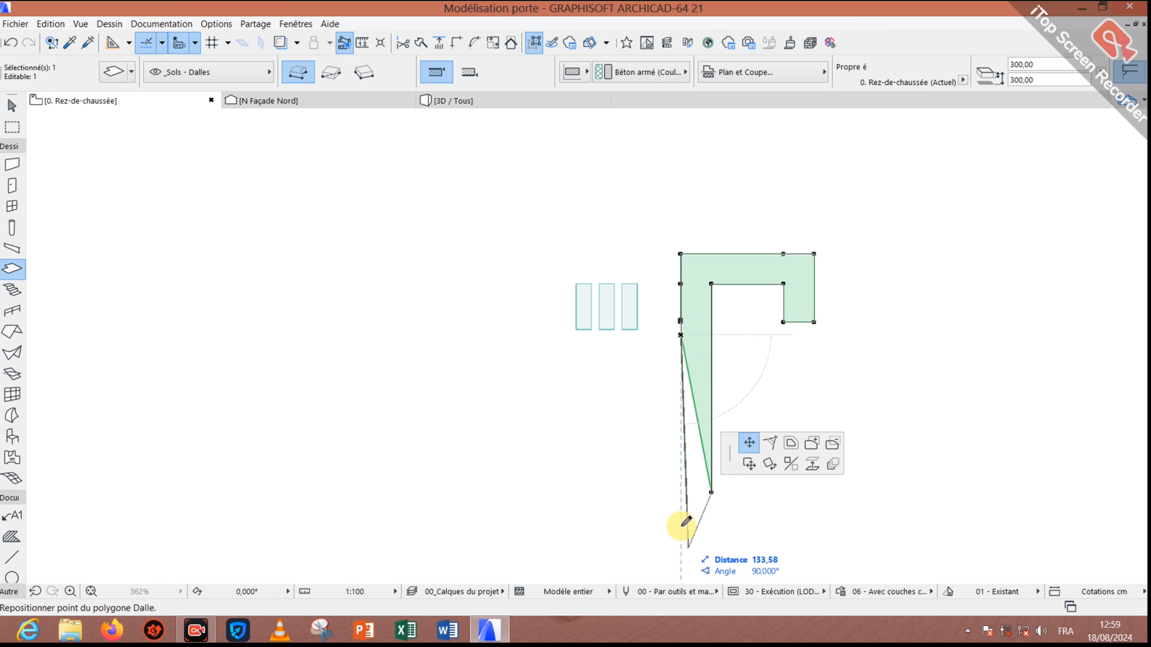
left_click(680, 492)
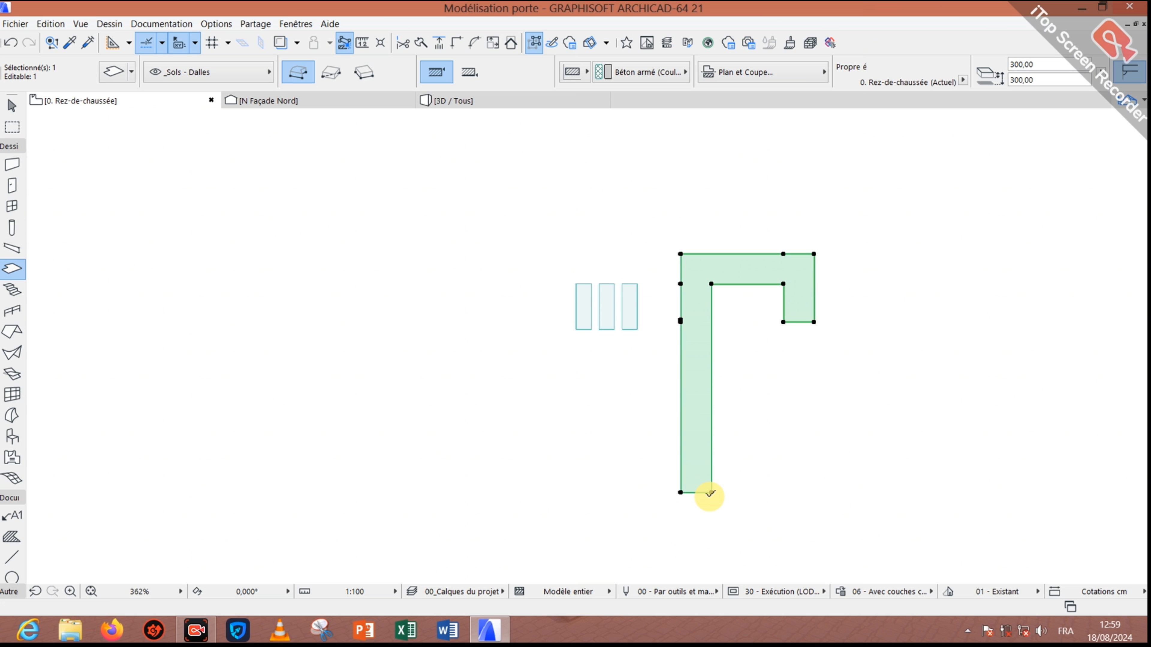
left_click(711, 493)
left_click(712, 551)
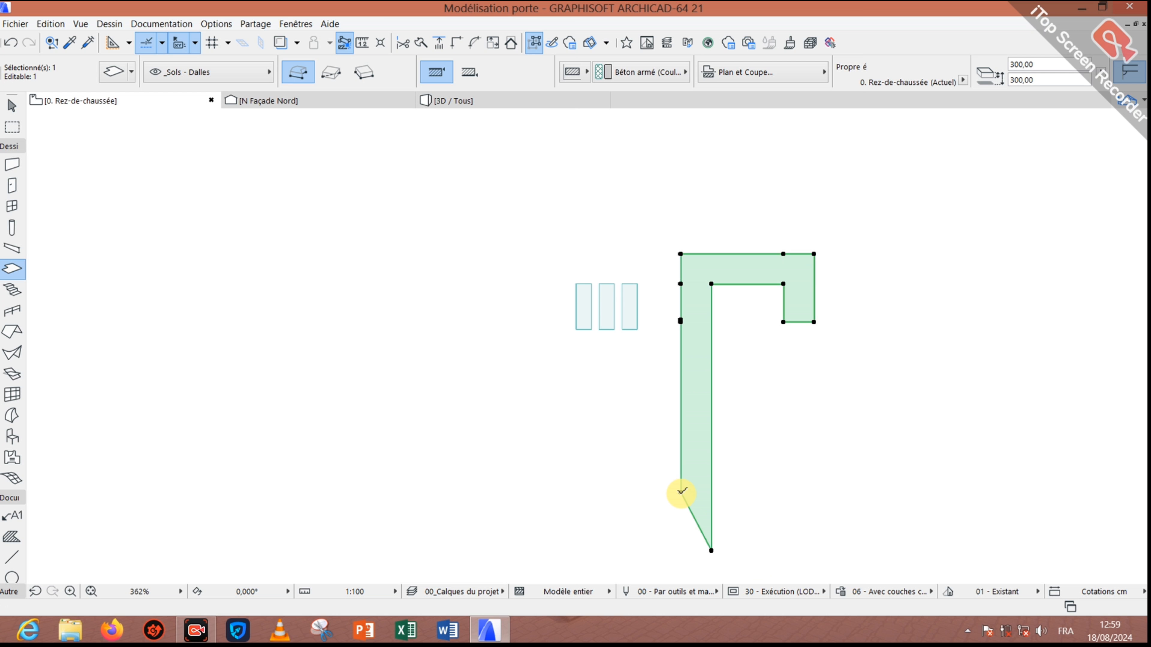
left_click(681, 493)
left_click(681, 551)
Step: Insert nodes on the right arm's edge and pull them out to extend and square the arm
left_click(814, 306)
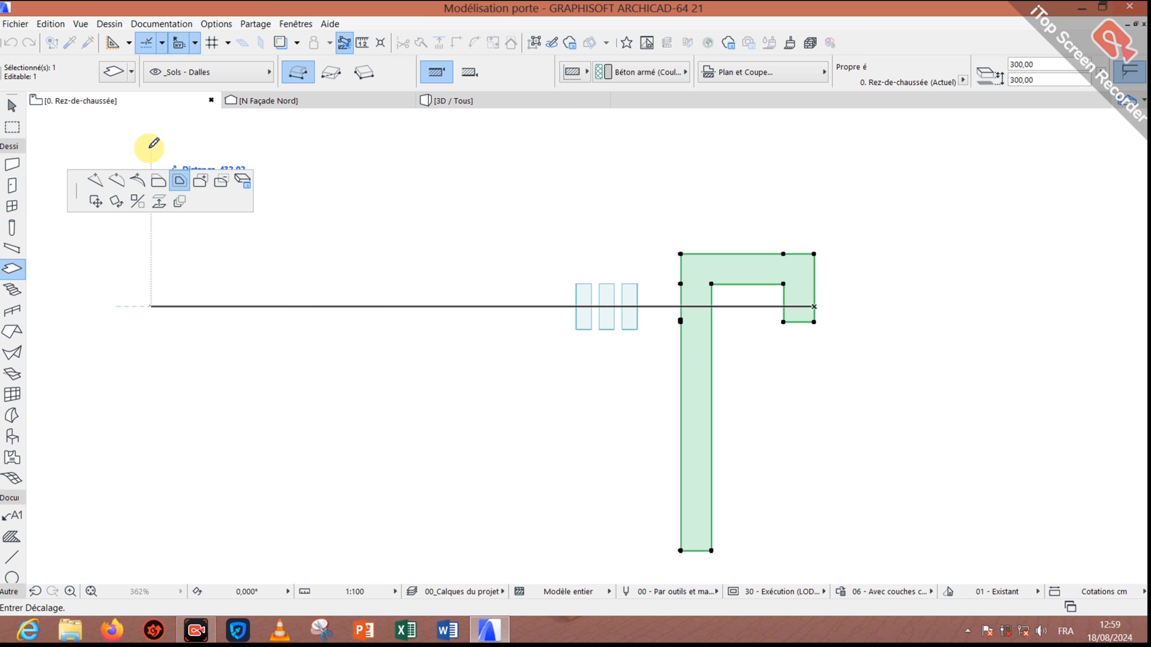
left_click(142, 188)
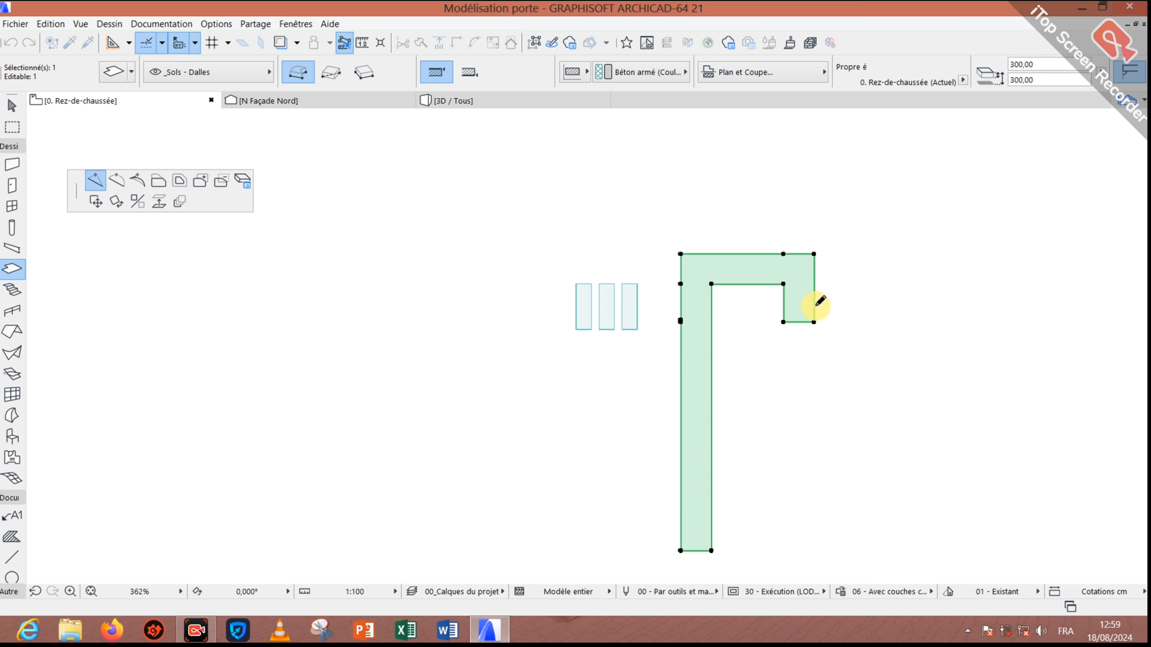
left_click(815, 319)
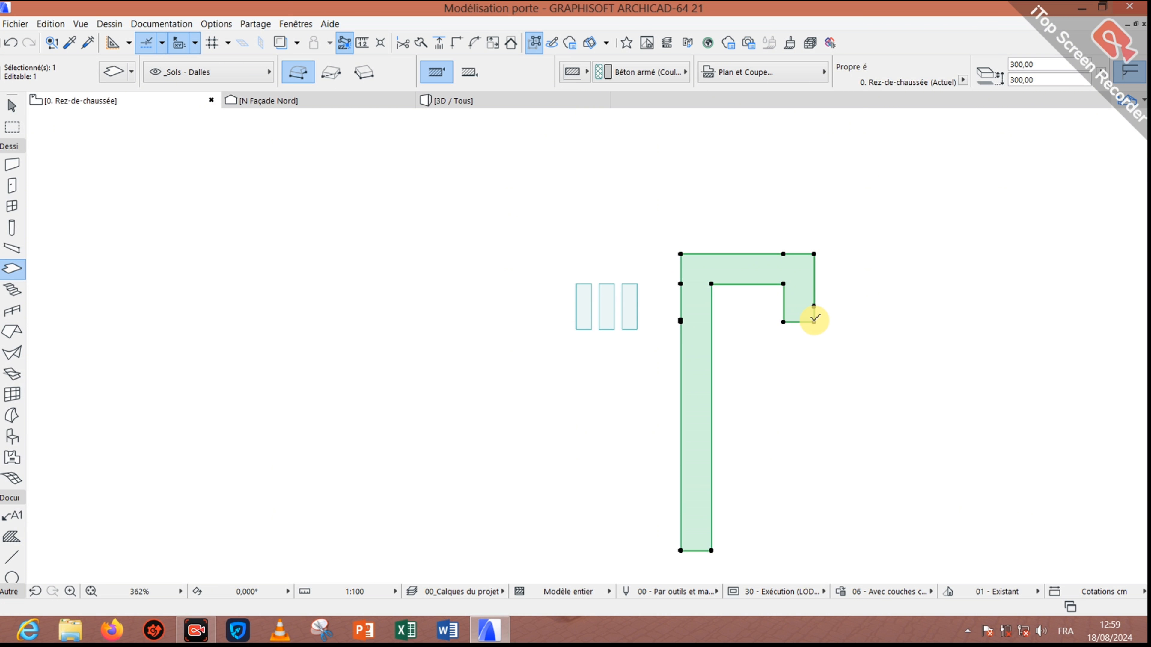
left_click(815, 307)
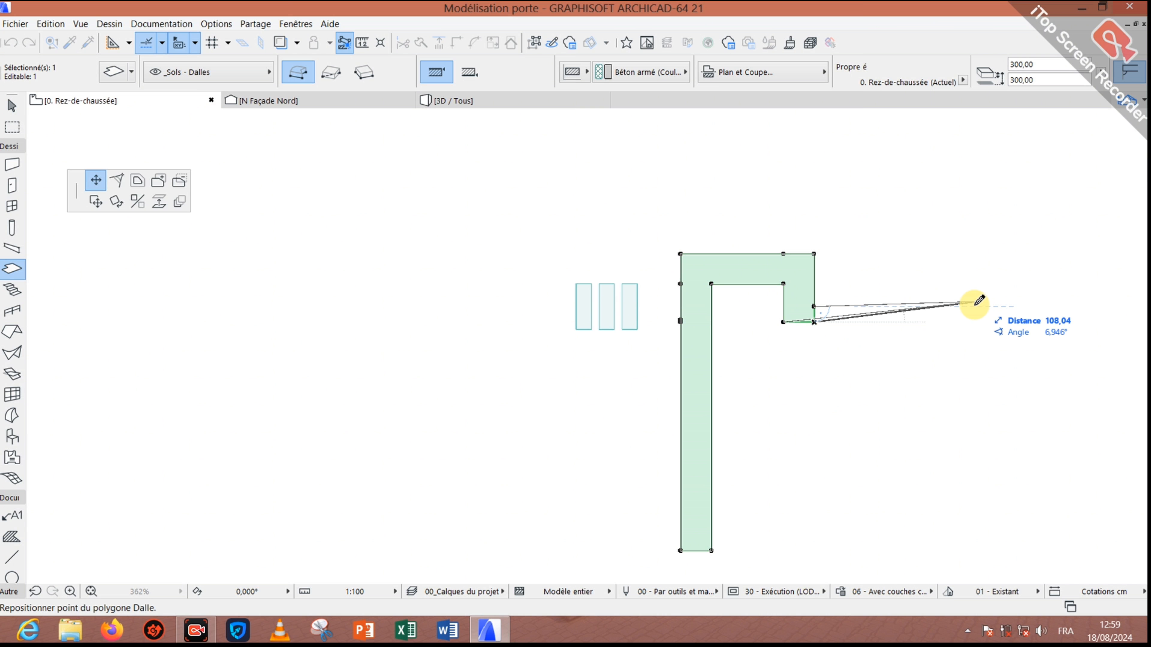
left_click(973, 307)
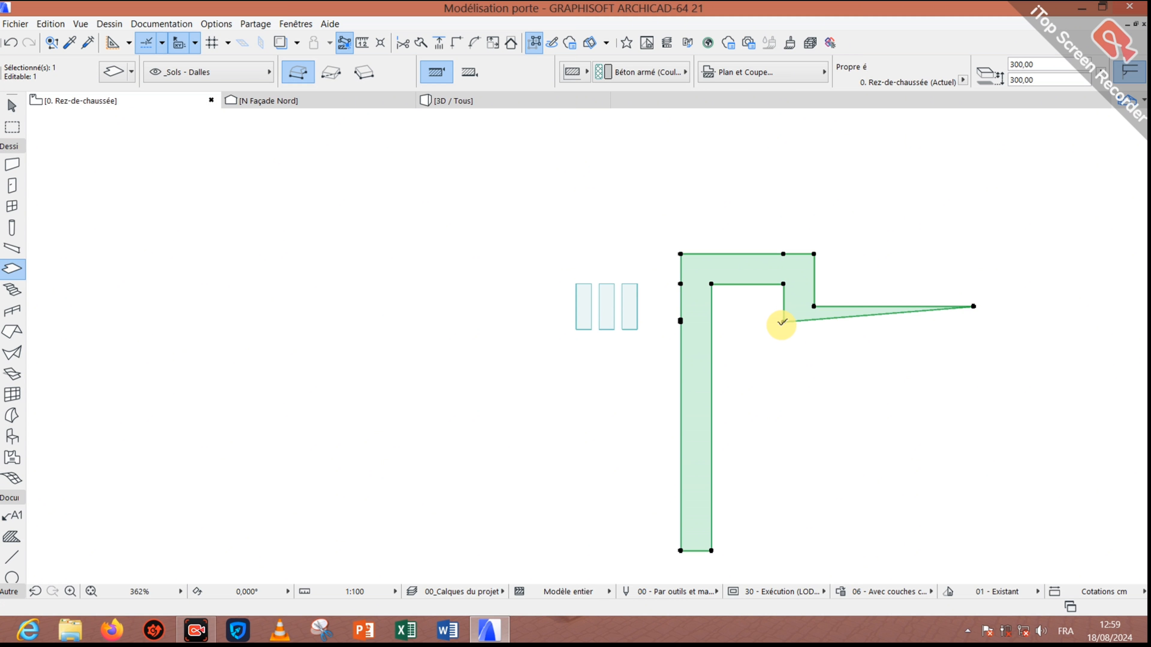
left_click(867, 315)
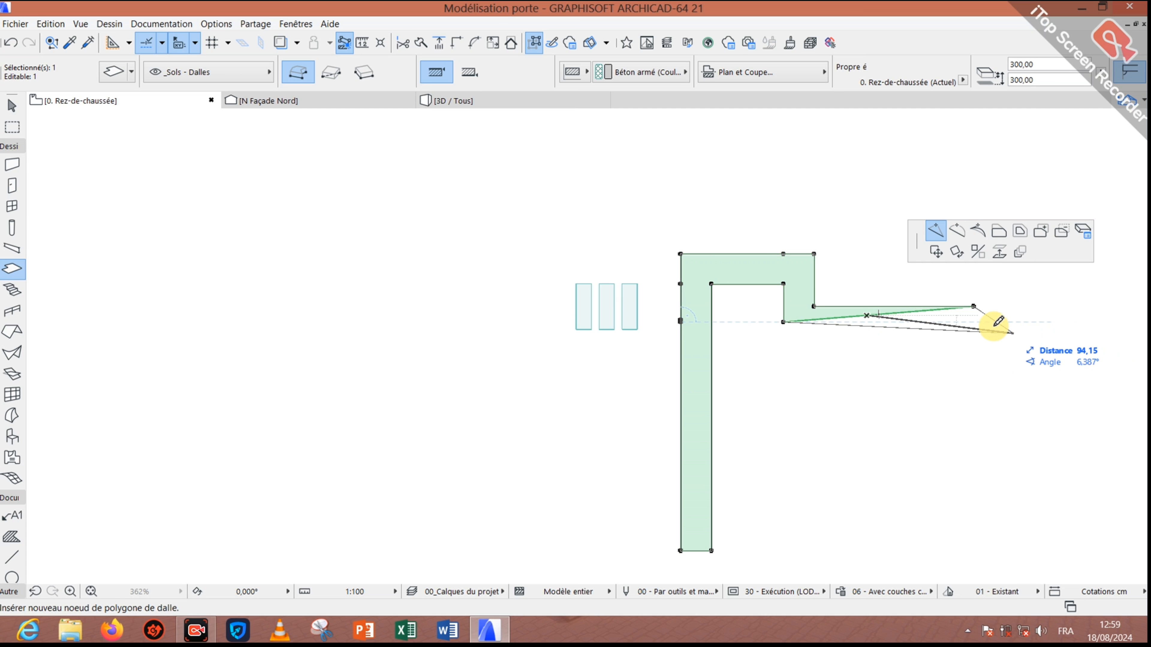
scroll(979, 318, "up", 6)
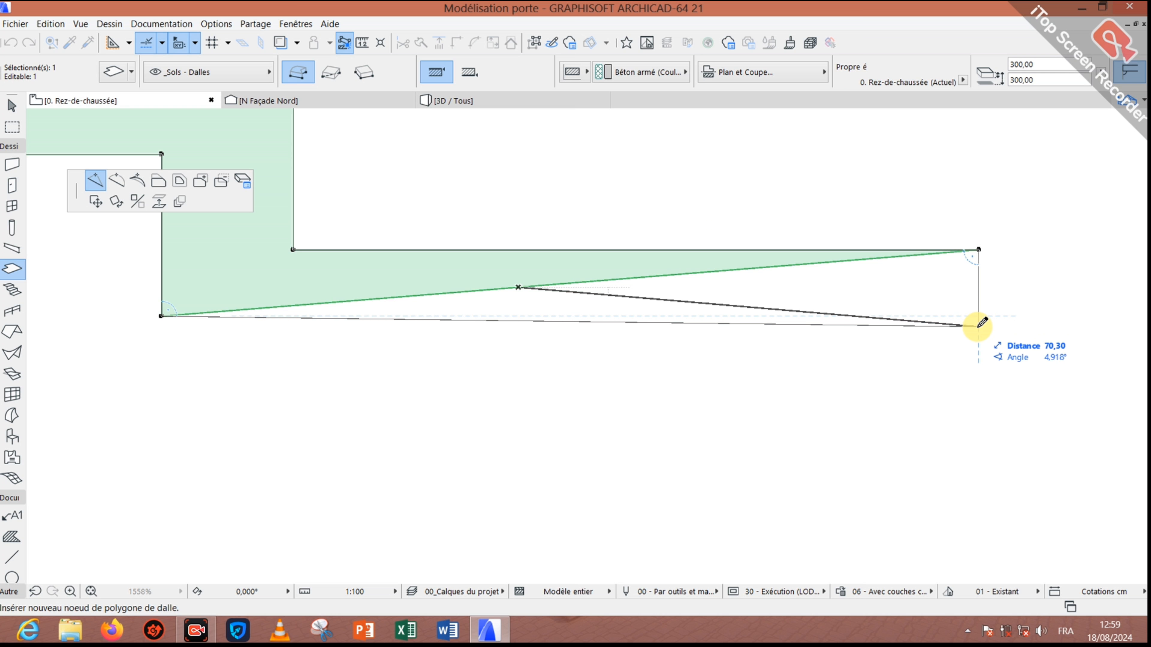
left_click(975, 323)
scroll(978, 324, "down", 5)
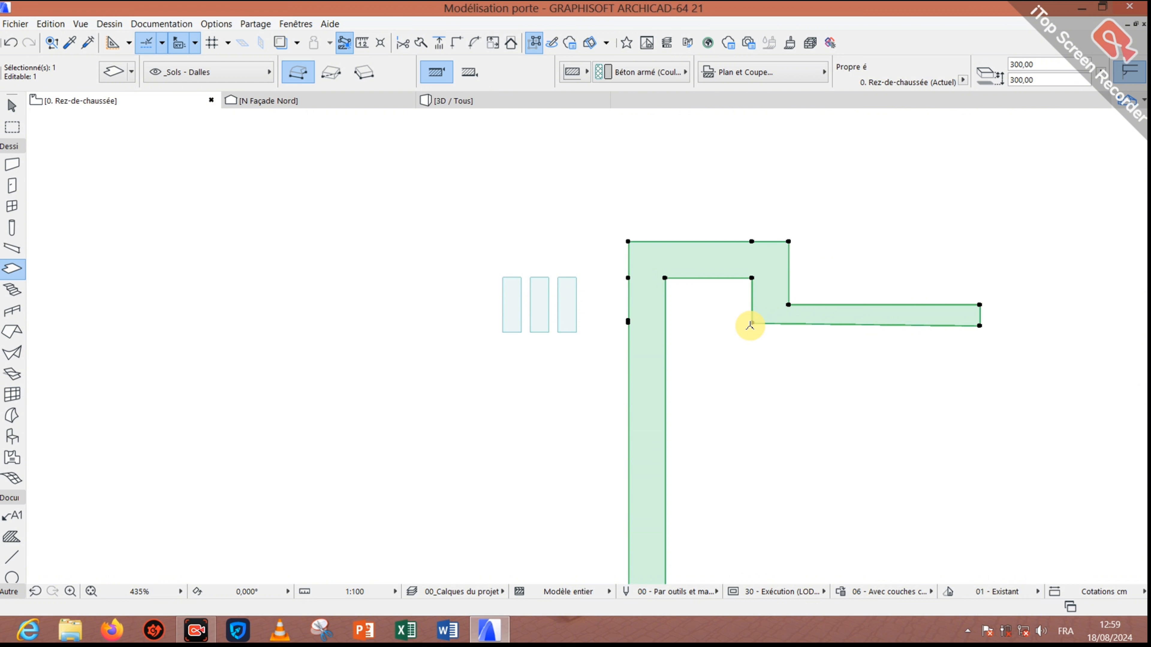
left_click(752, 323)
left_click(751, 350)
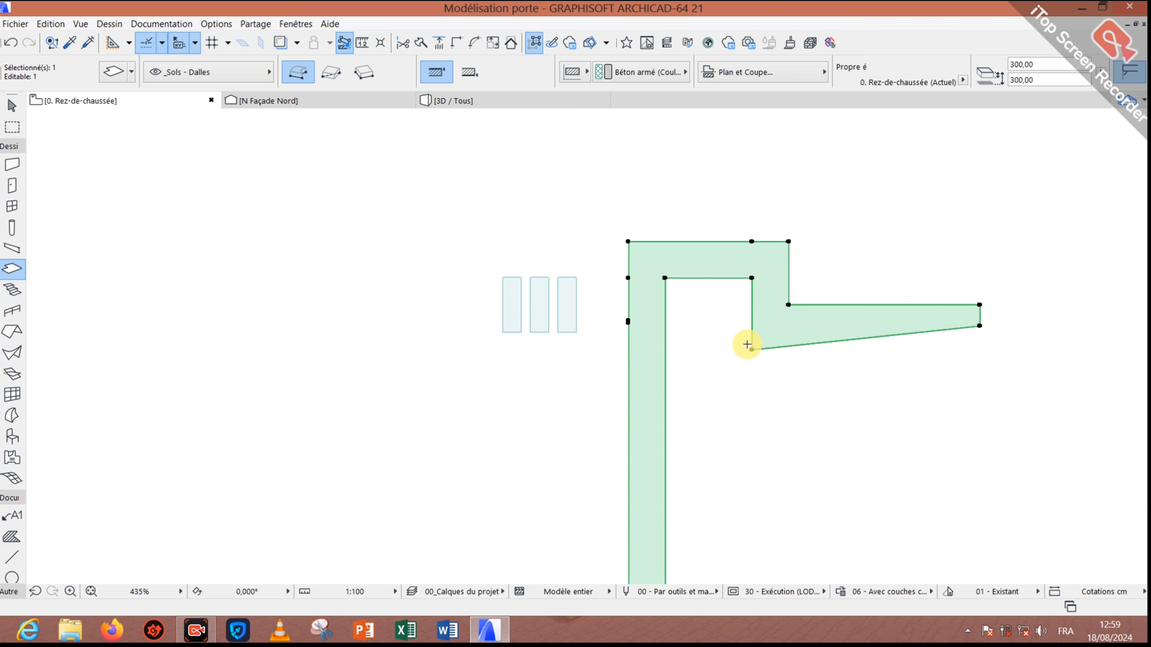
left_click(753, 348)
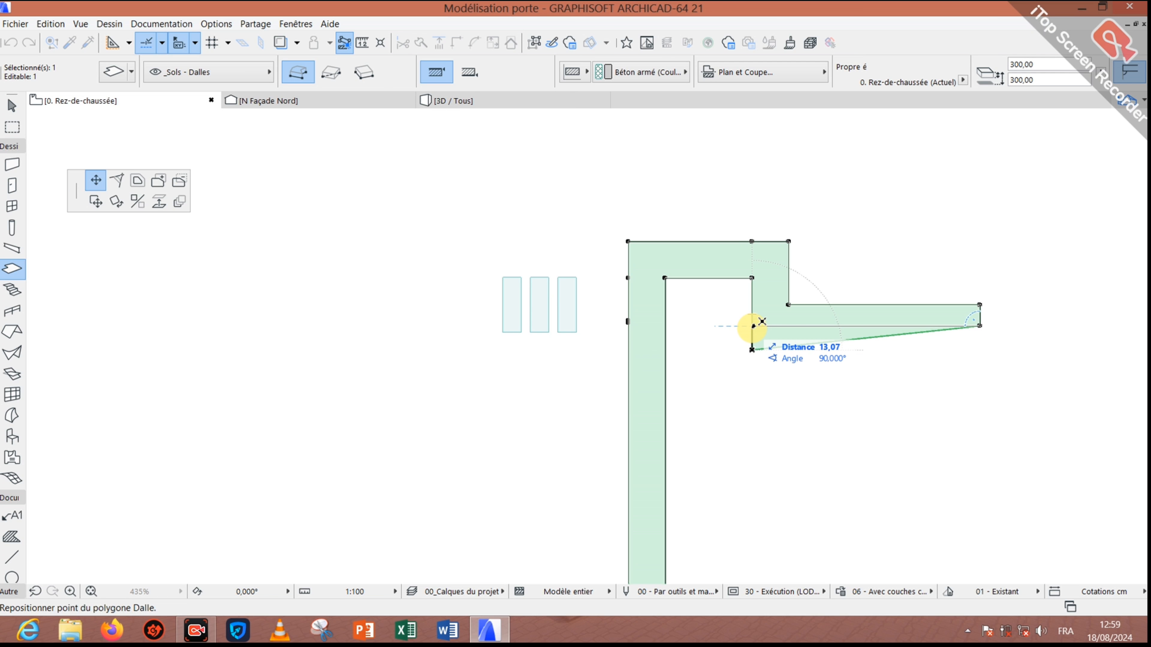
left_click(751, 326)
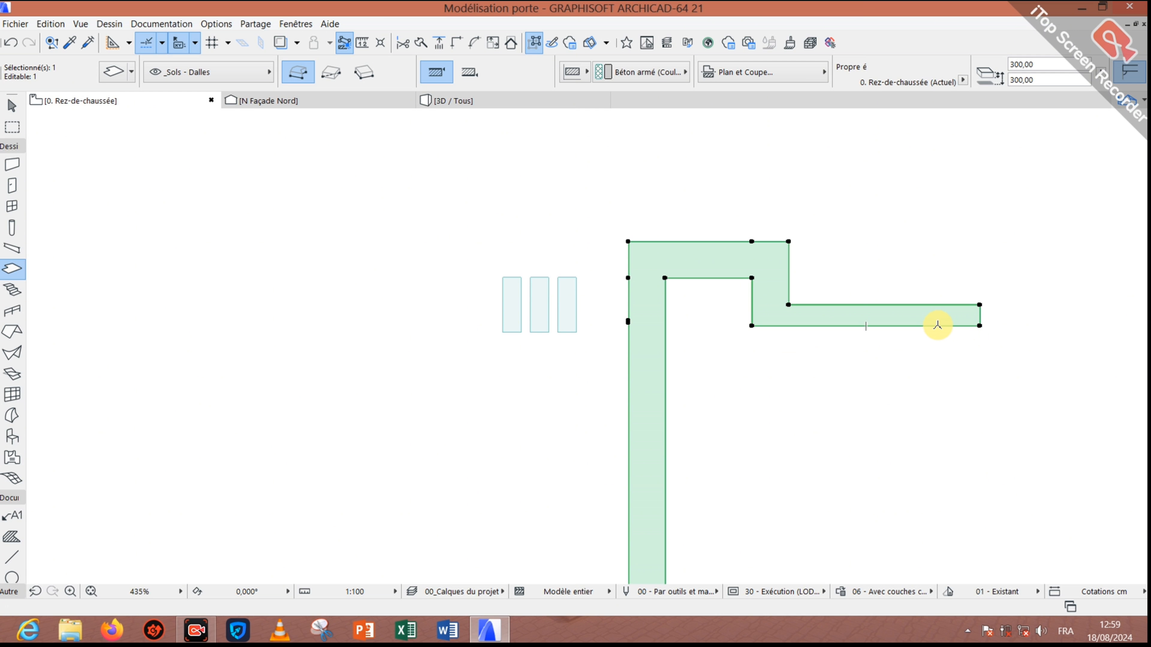
Step: Add nodes on the arm's lower edge to build a lower stepped block and an end block further right
left_click(938, 326)
left_click(938, 325)
left_click(939, 326)
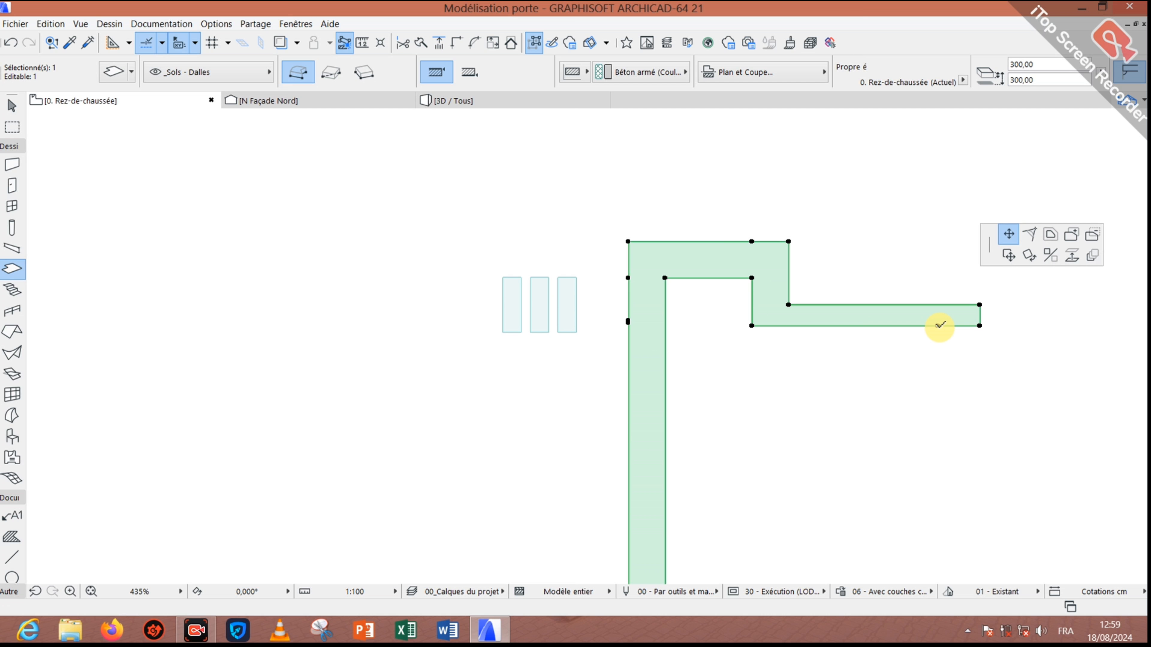
left_click(938, 326)
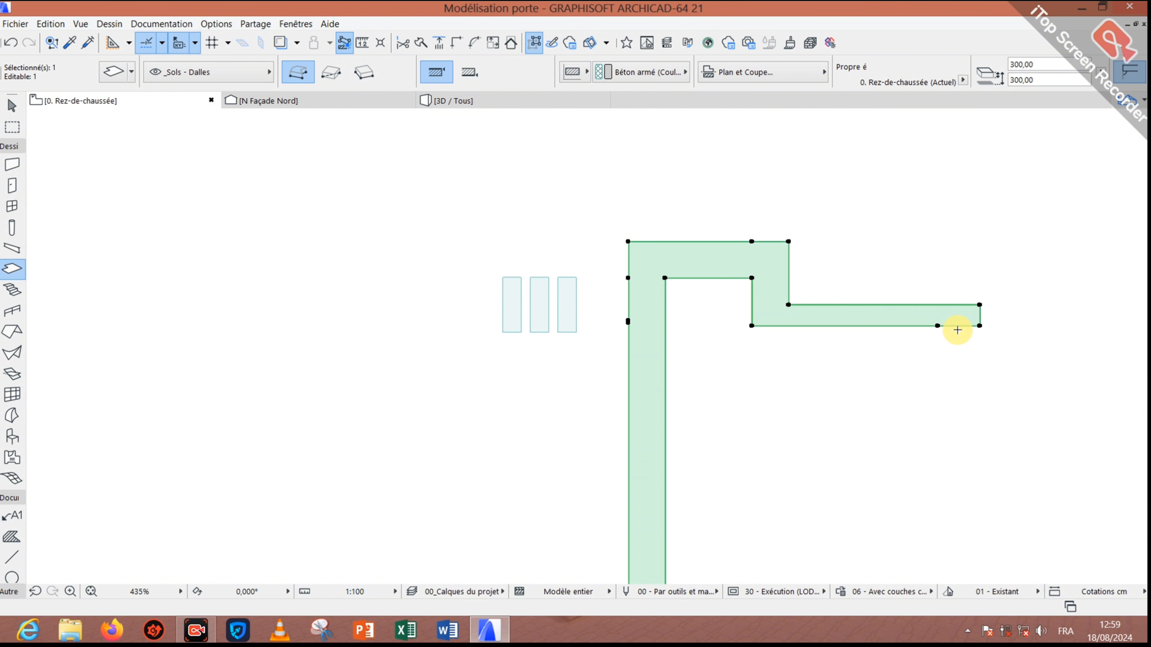
left_click(957, 326)
left_click(937, 379)
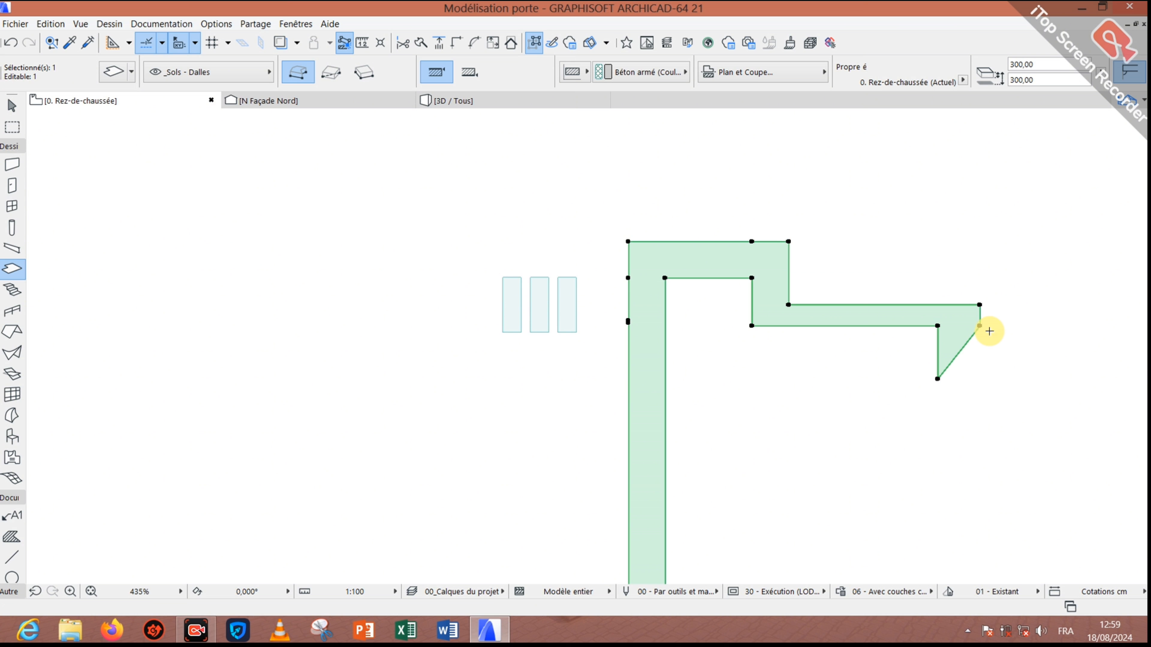
left_click(977, 323)
left_click(979, 379)
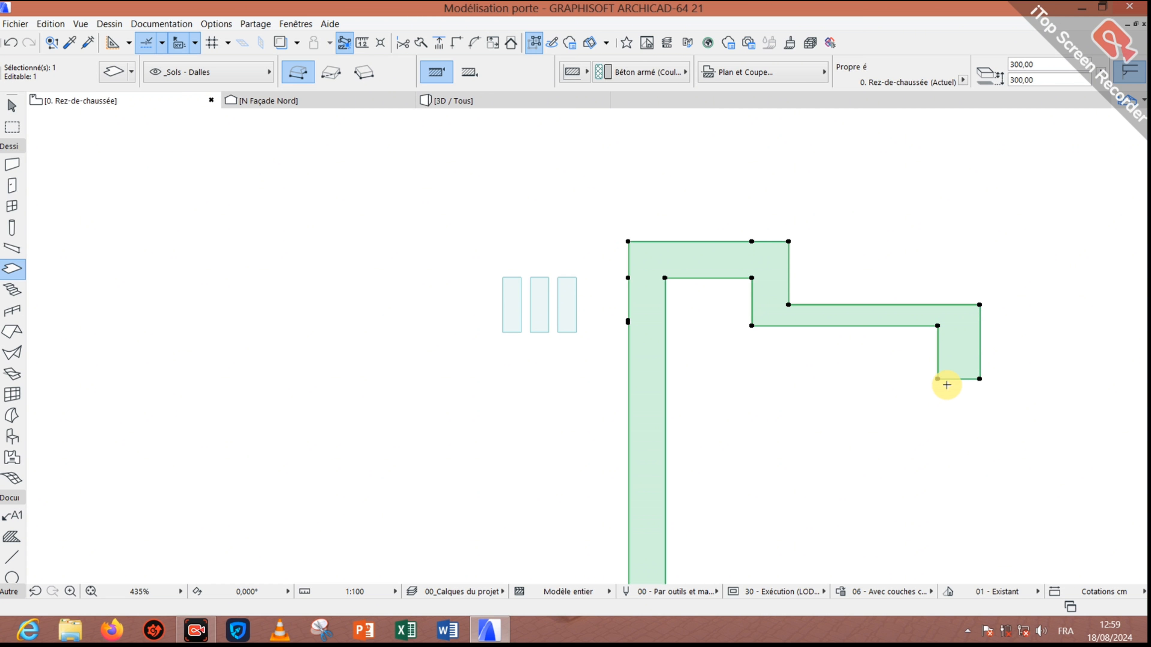
left_click(979, 347)
left_click(979, 347)
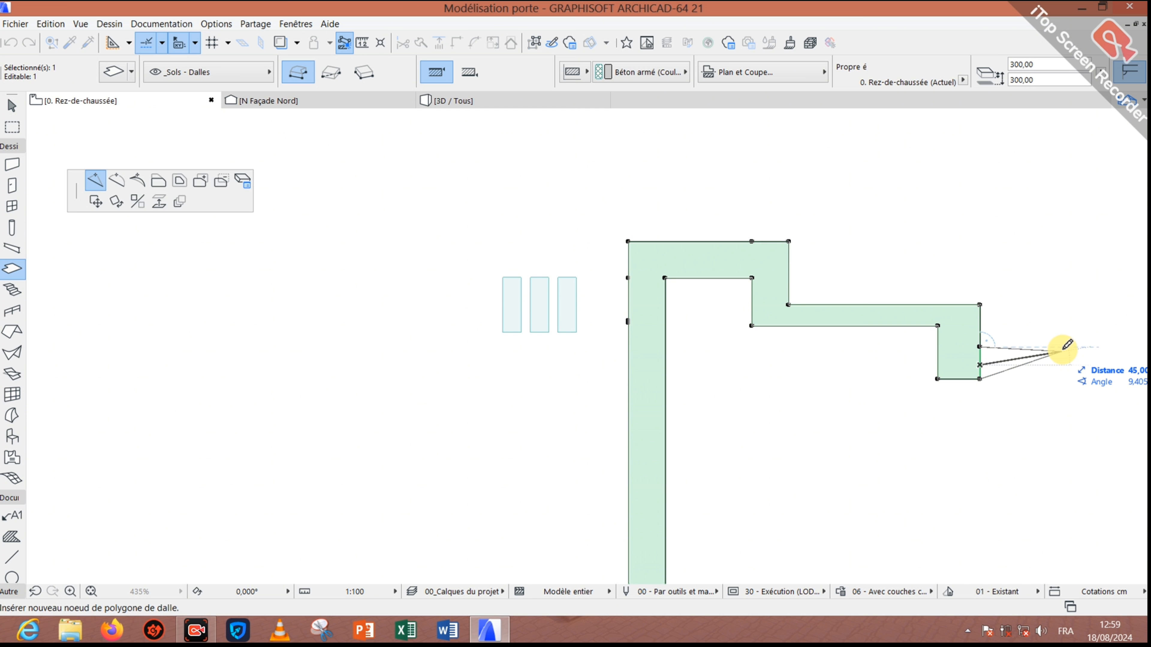
left_click(1064, 347)
left_click(978, 377)
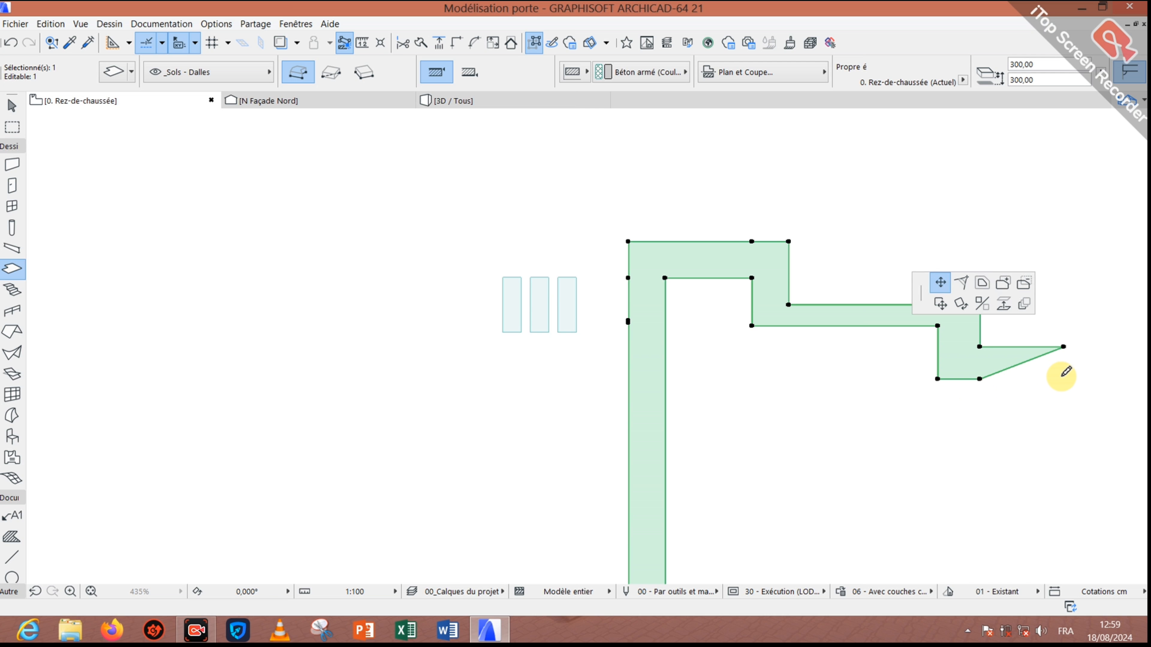
left_click(1063, 379)
Step: Insert nodes on the end block's lower edge, pull one into a point, then undo it
scroll(942, 371, "down", 5)
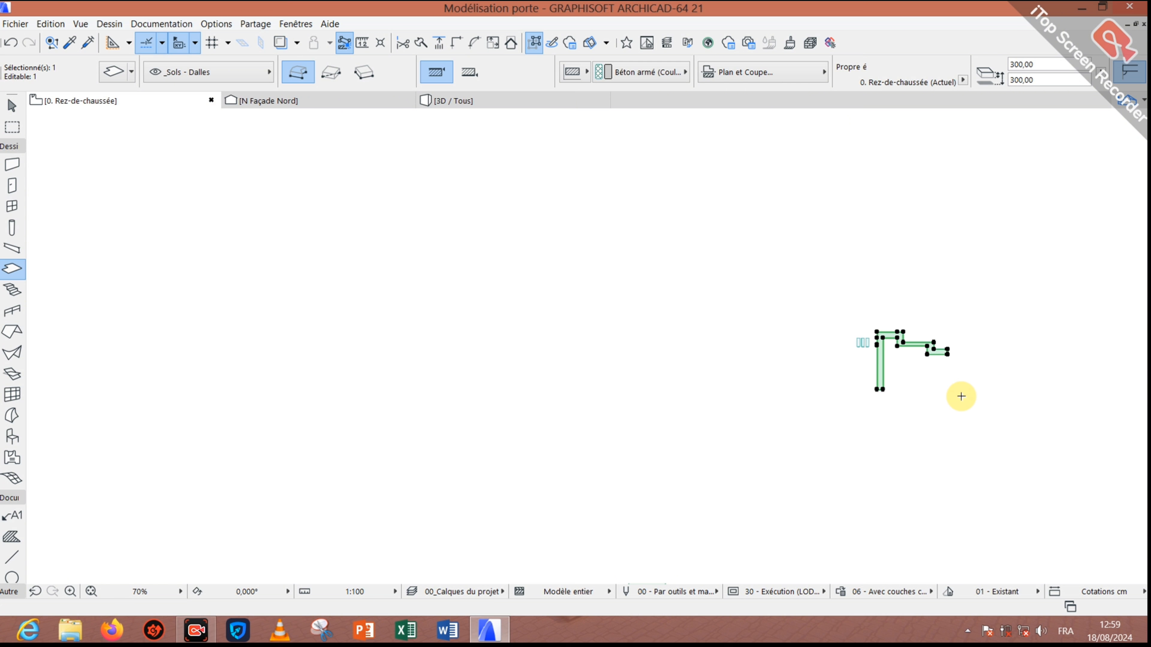
scroll(947, 363, "up", 4)
left_click(824, 219)
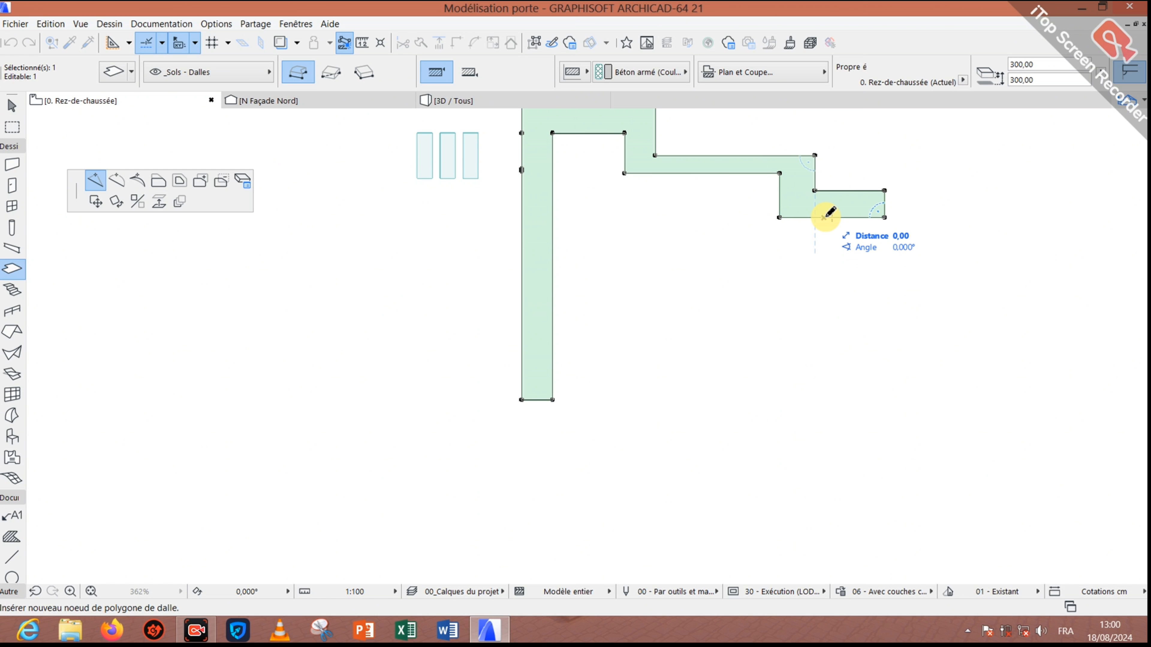
left_click(824, 218)
left_click(849, 218)
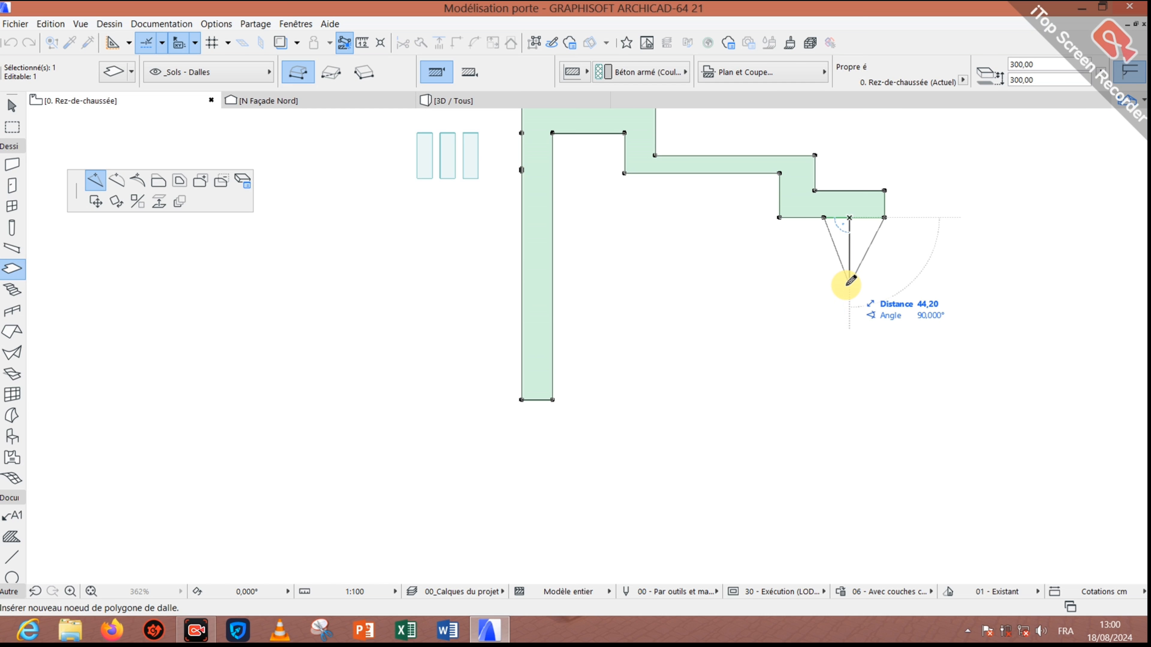
left_click(850, 283)
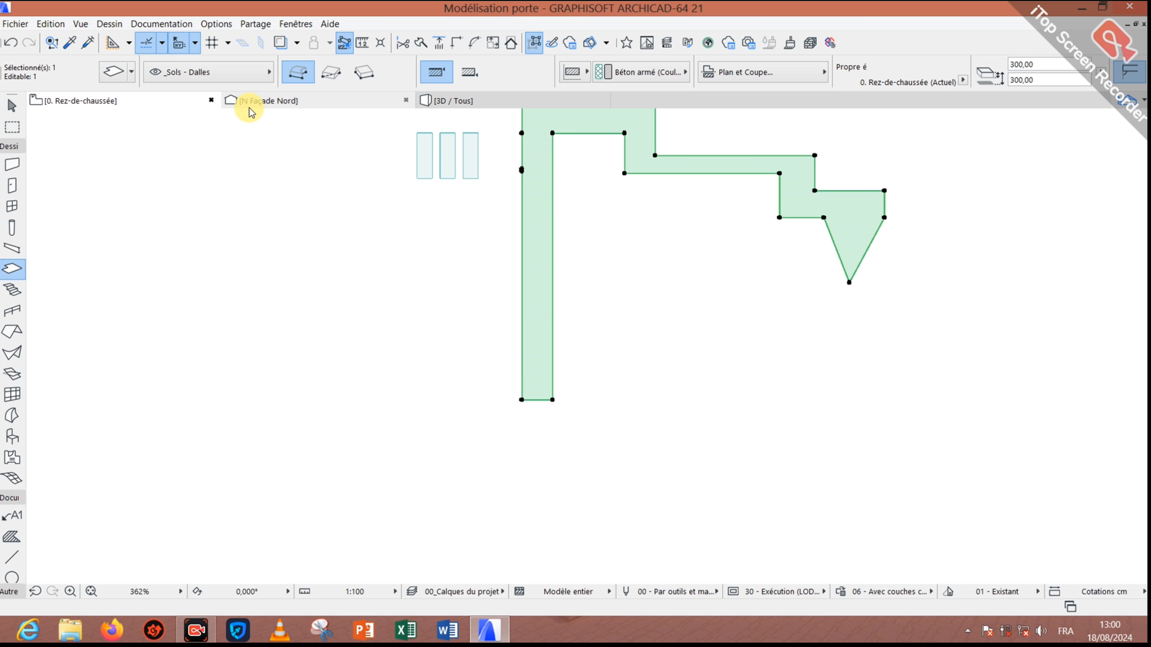
left_click(10, 42)
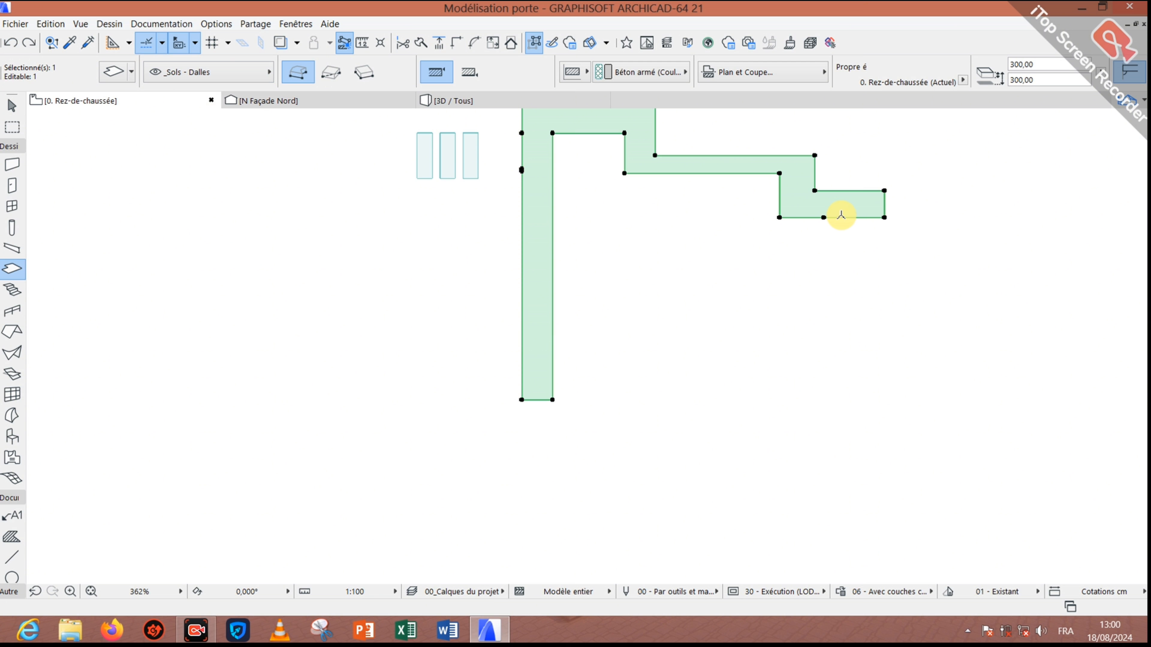
Step: Shift the lower-edge node right and drop the end corner down into a squared leg
left_click(824, 217)
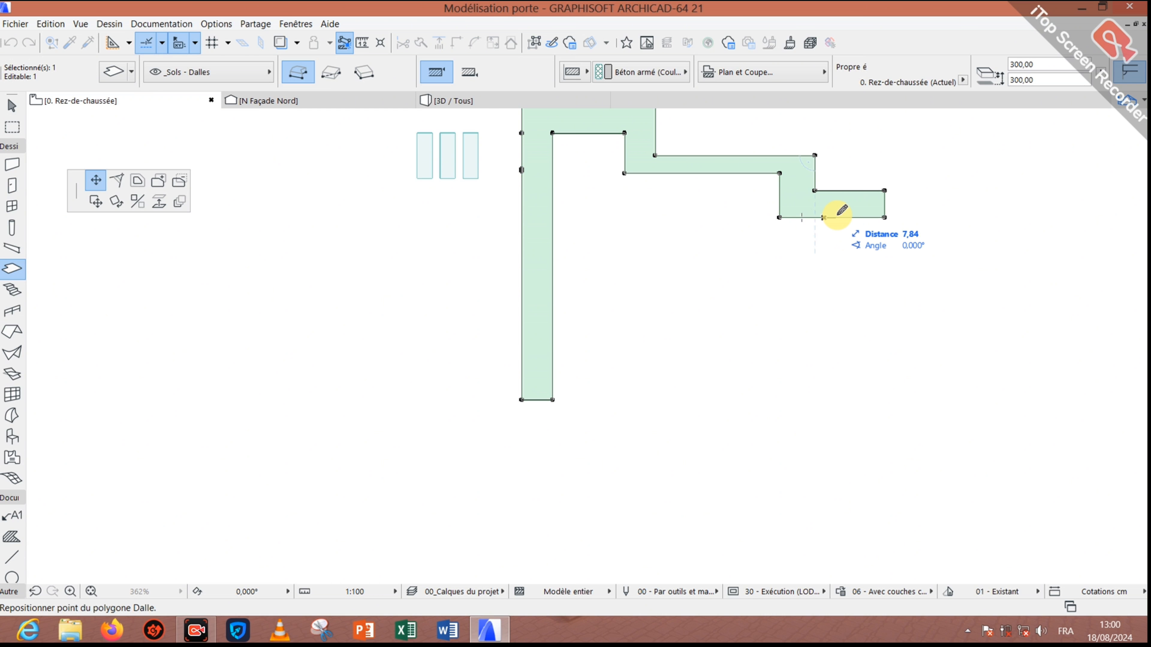
left_click(855, 218)
left_click(866, 218)
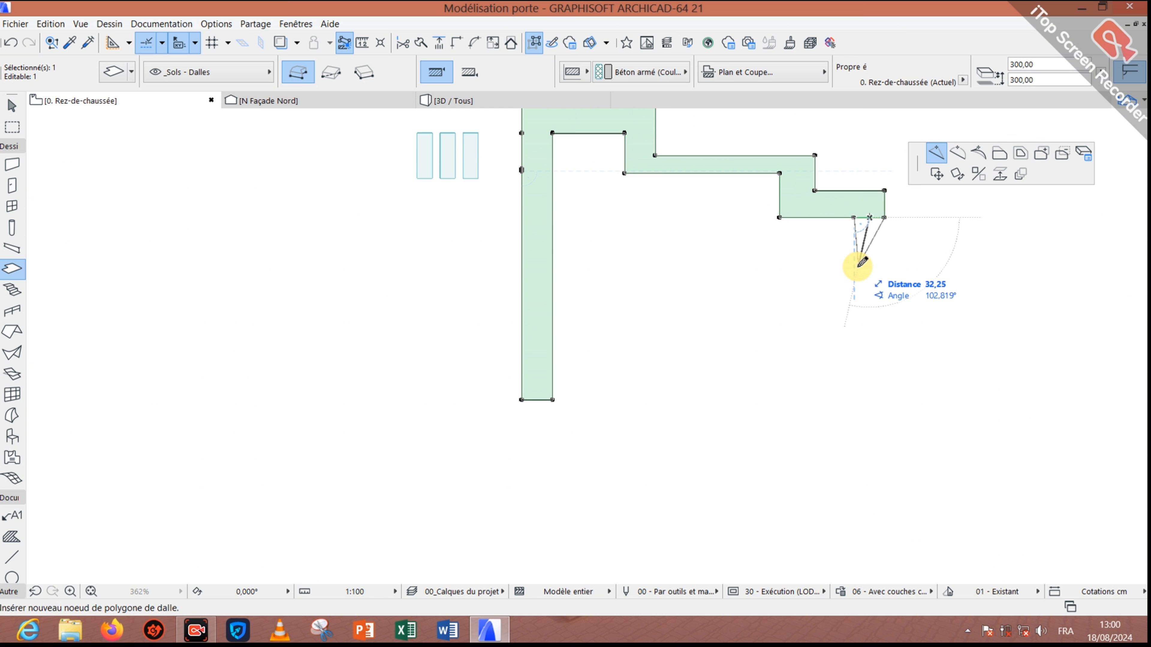
left_click(853, 275)
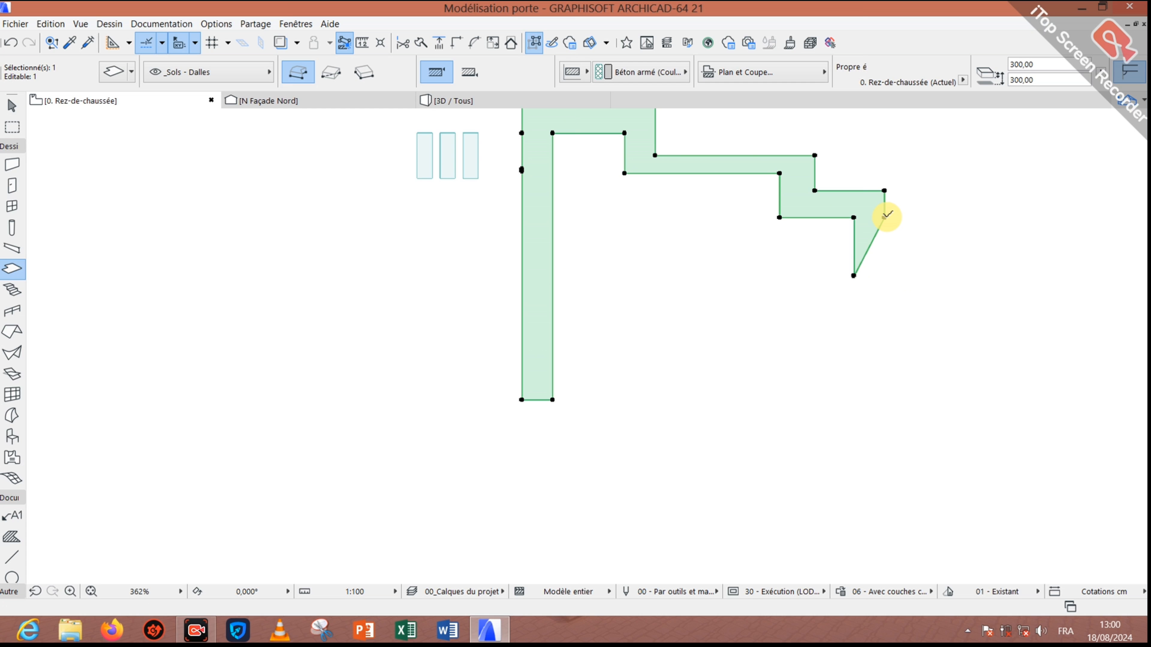
left_click(884, 218)
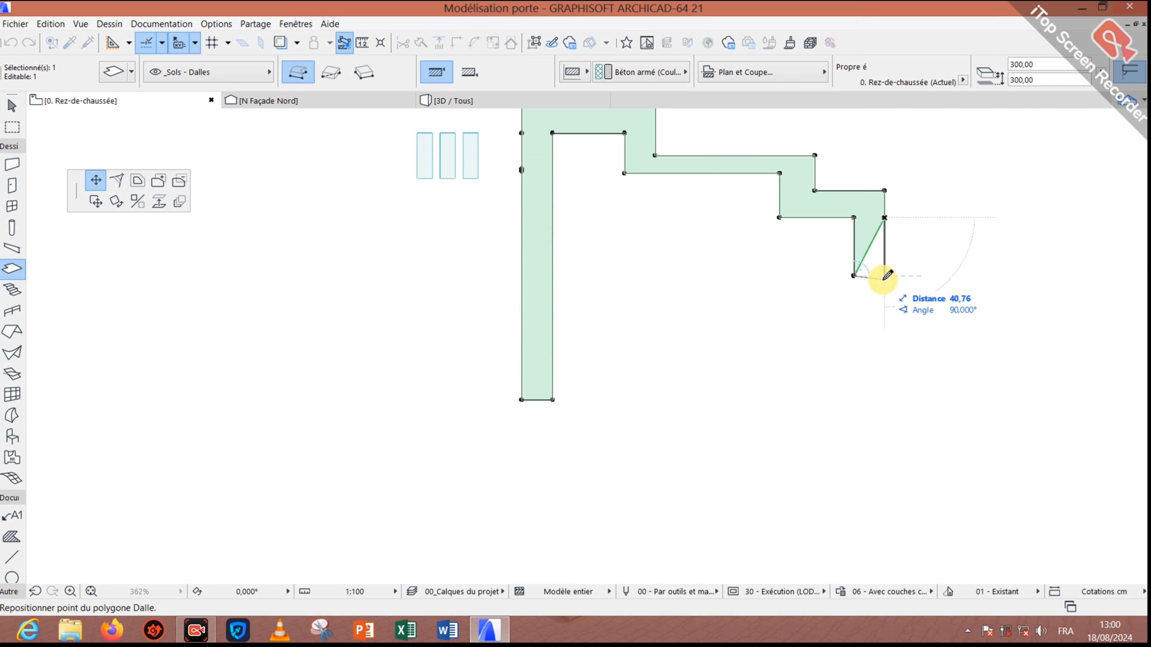
left_click(884, 275)
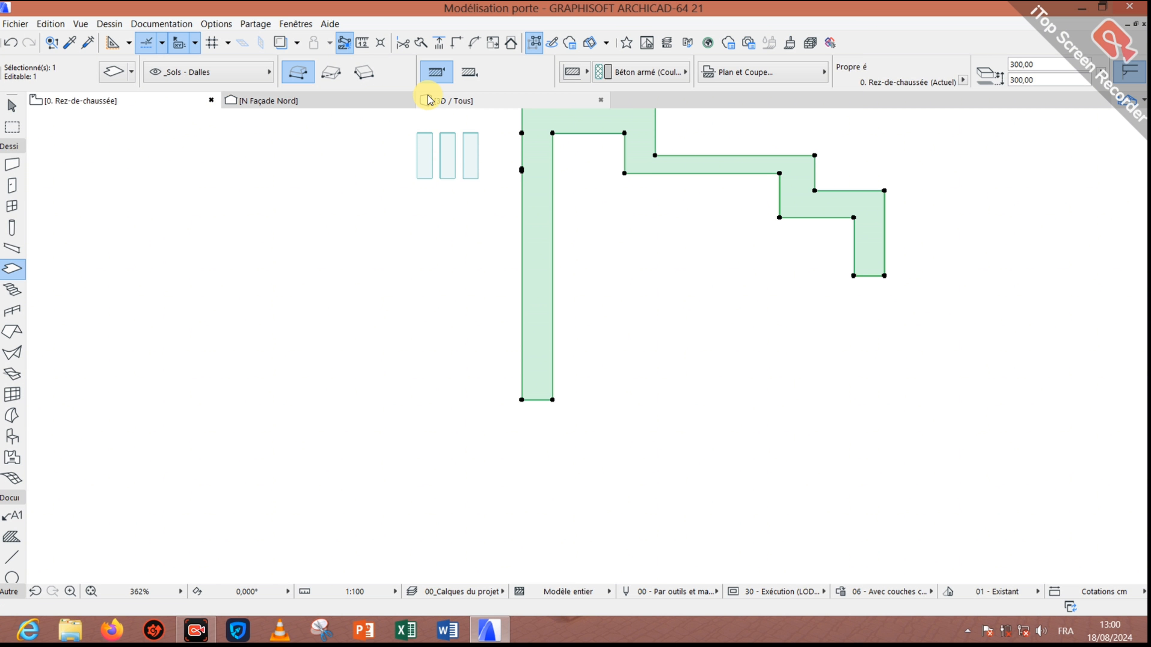
left_click(501, 105)
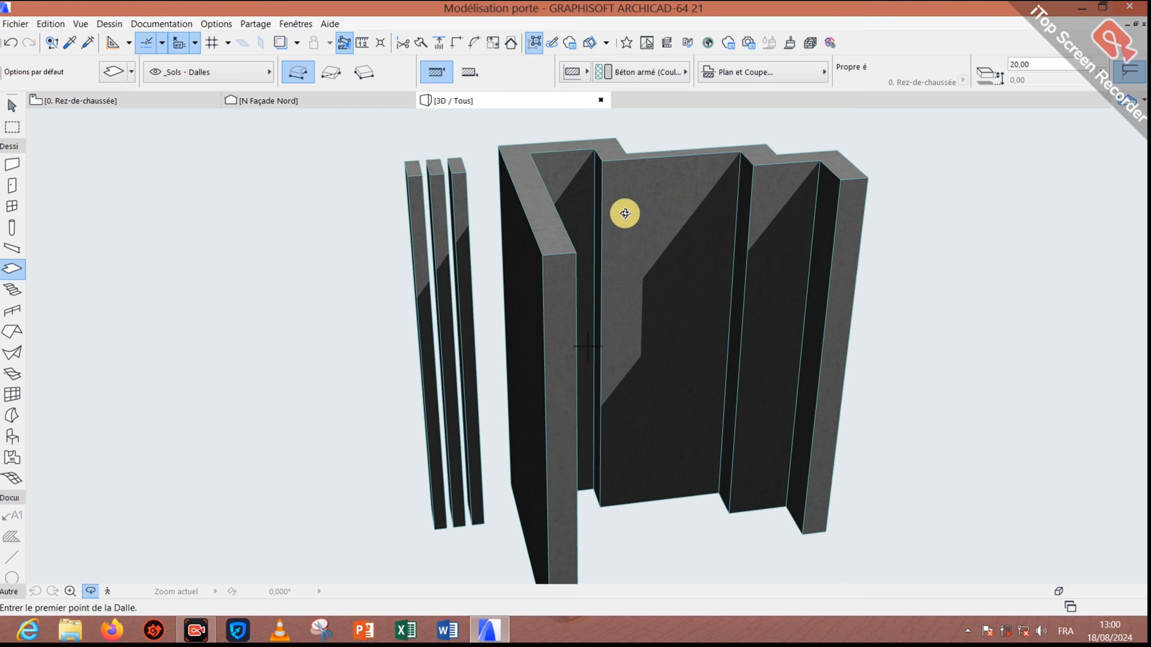
left_click_drag(657, 224, 744, 235)
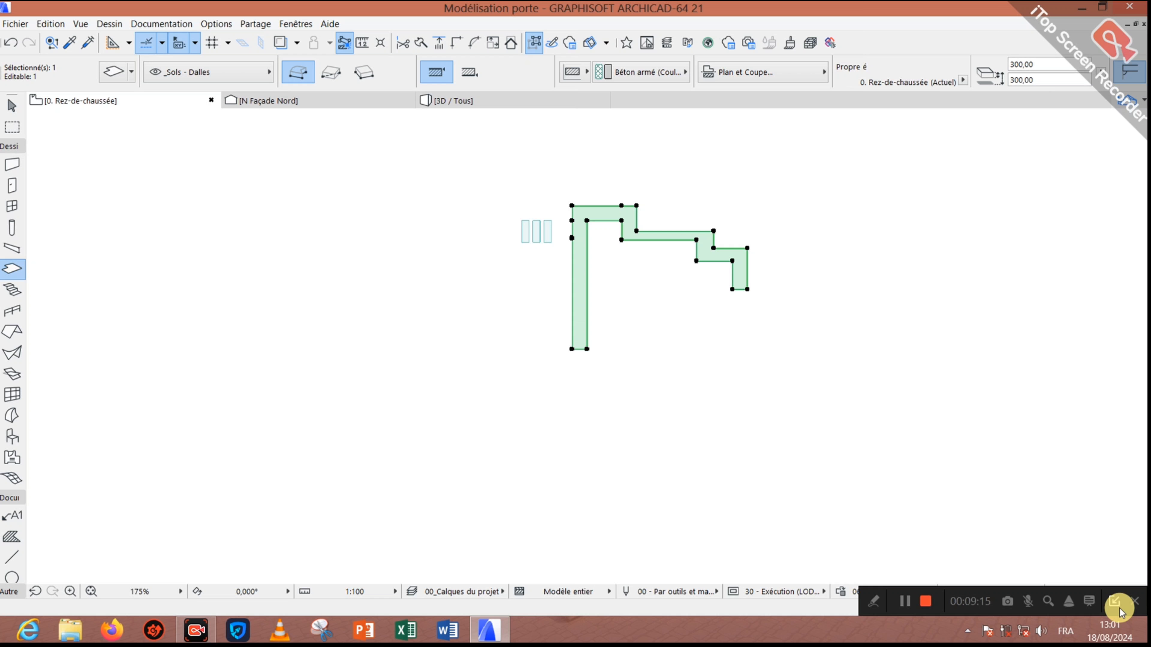
Step: Link the default stair top to the 2. Toiture story, then place the stair's starting point
left_click(1120, 611)
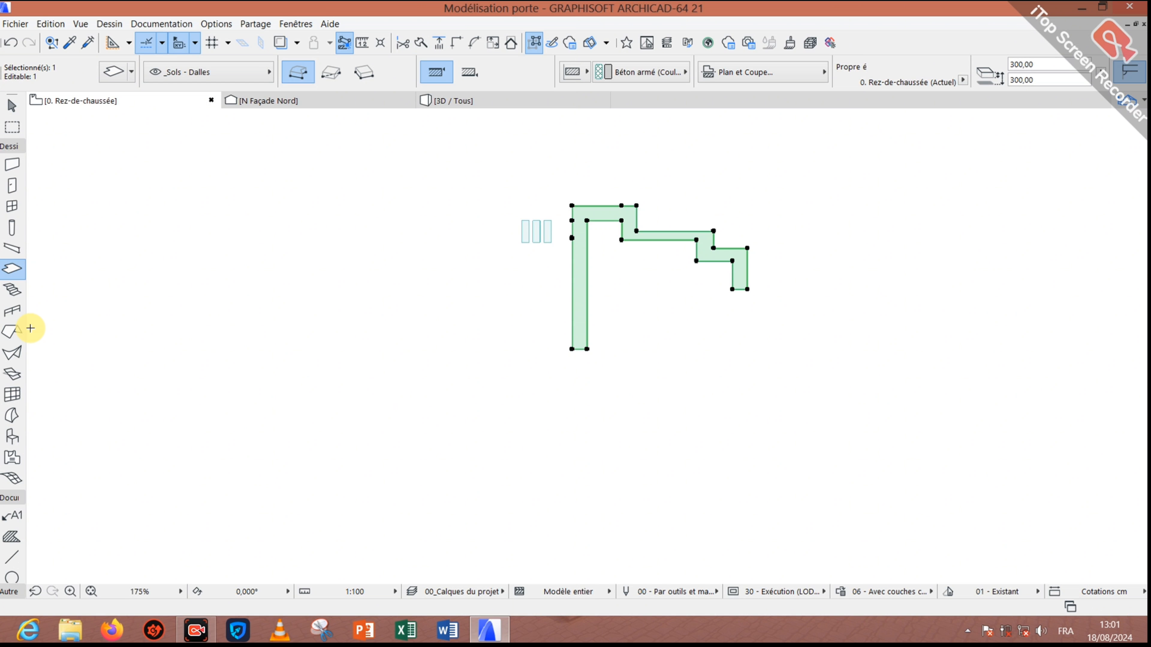
double_click(10, 290)
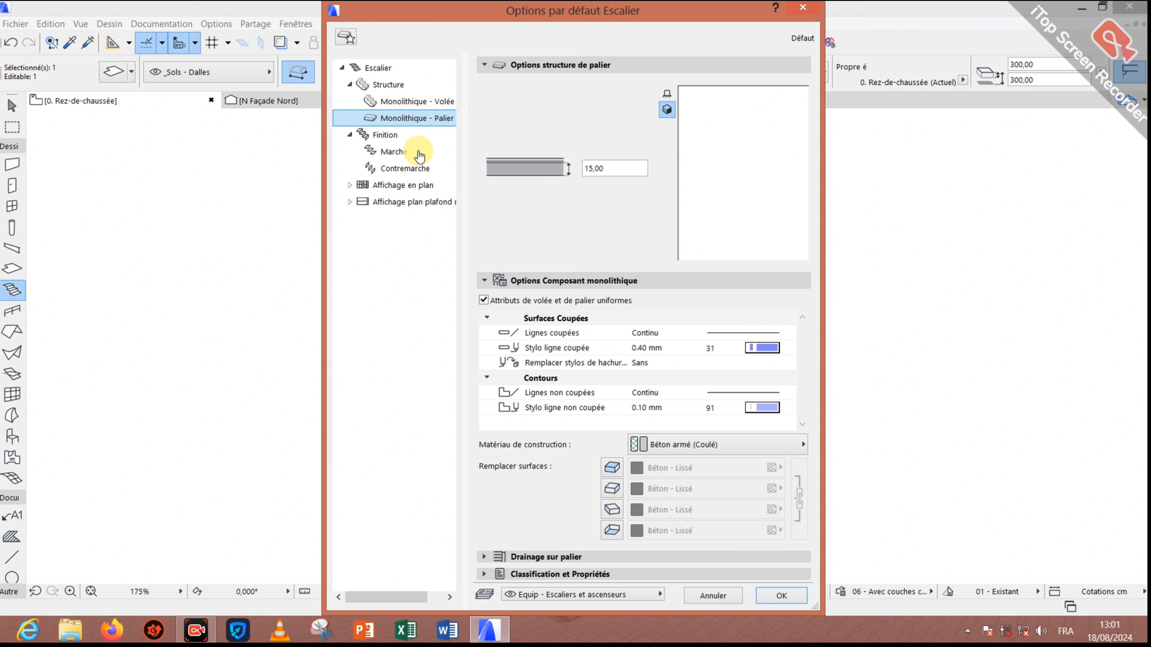
left_click(390, 69)
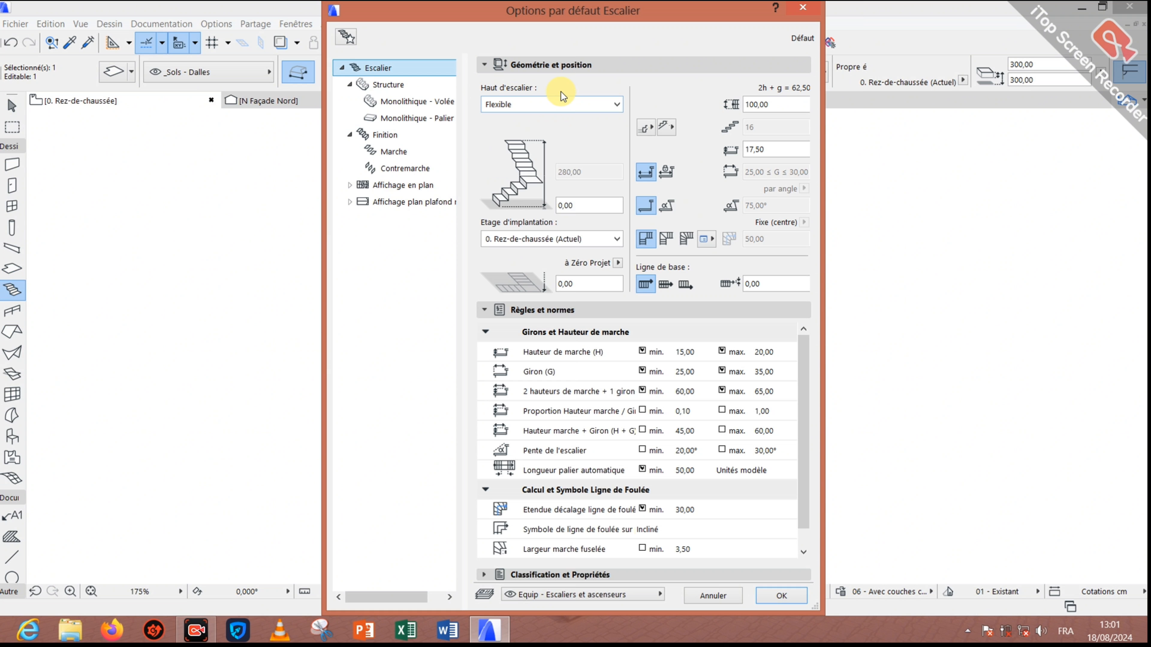
left_click(557, 105)
left_click(553, 107)
left_click(553, 107)
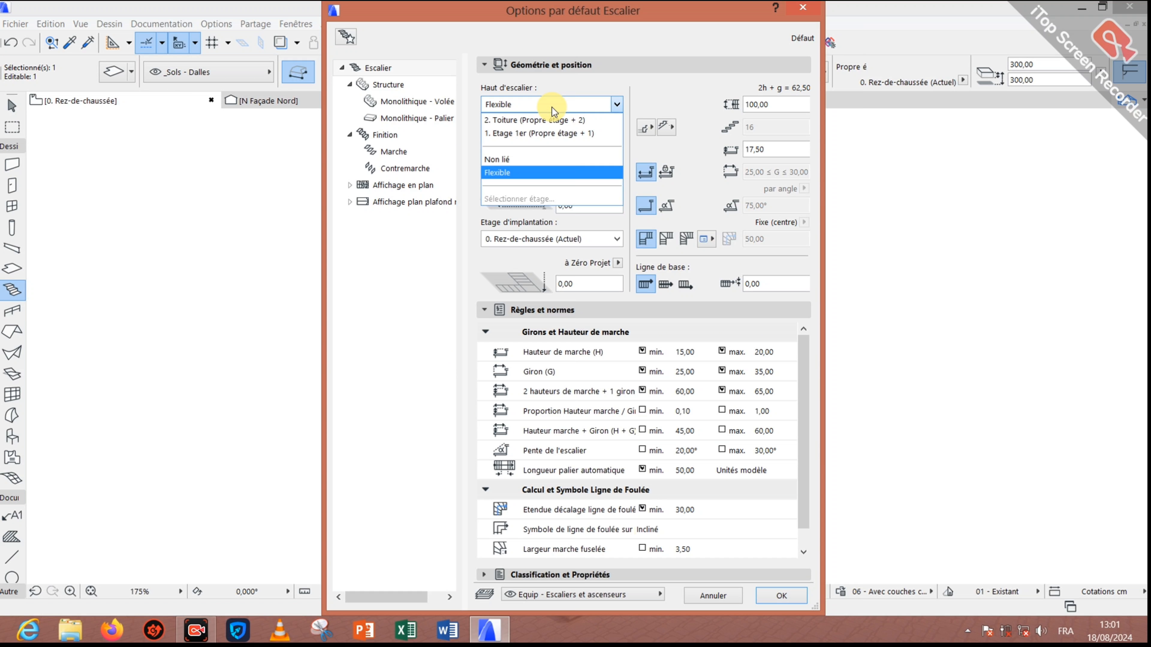
left_click(548, 120)
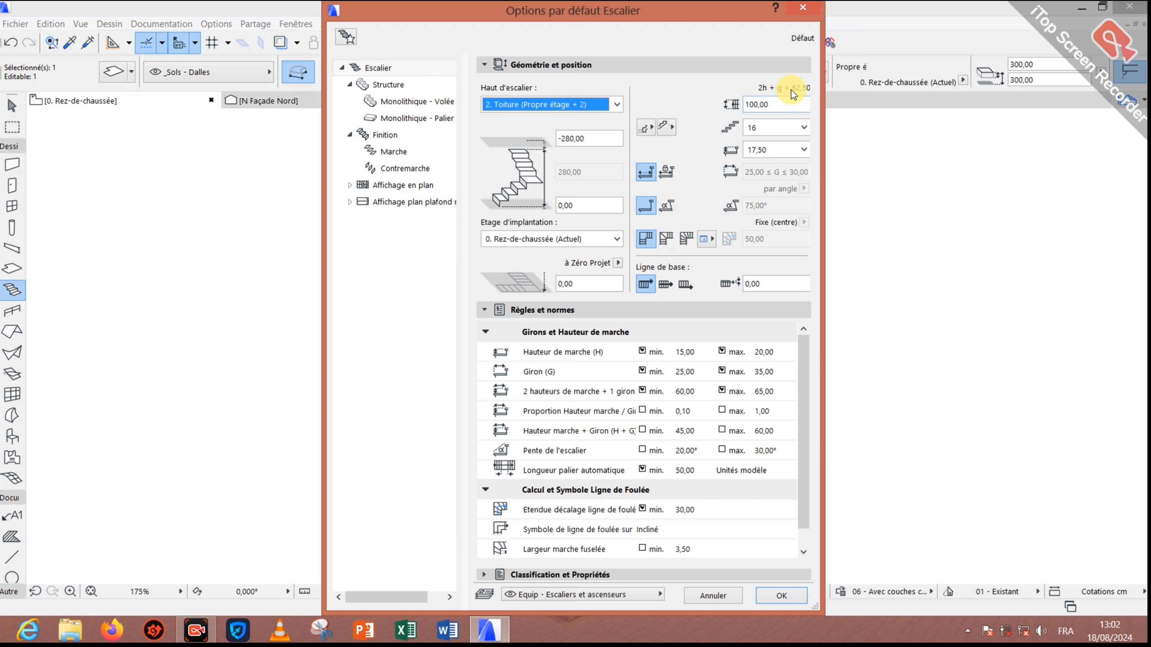
left_click(781, 596)
scroll(454, 326, "up", 2)
left_click(369, 385)
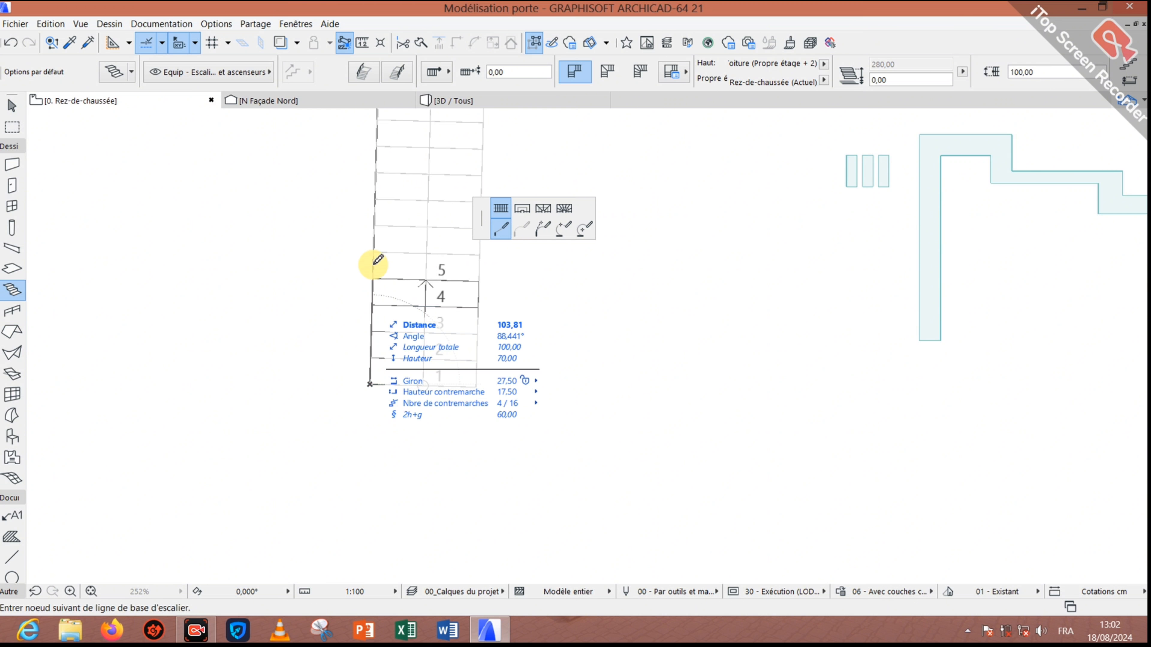
Step: Finish the straight vertical stair run, then select the stair and delete it
left_click(430, 72)
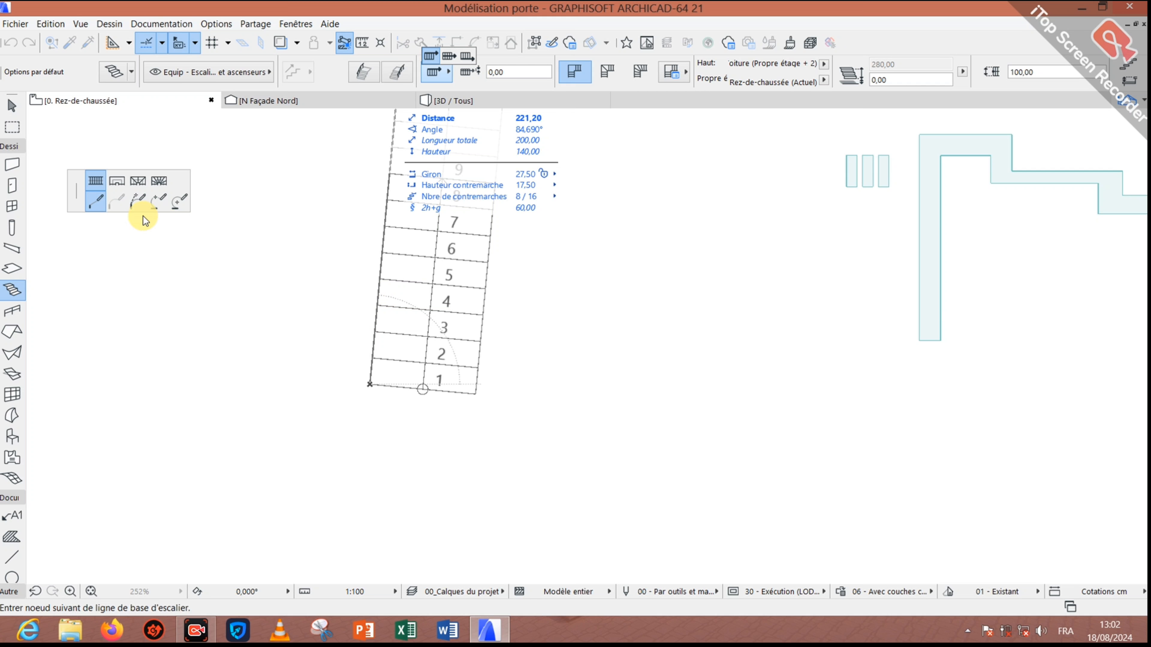
left_click(91, 187)
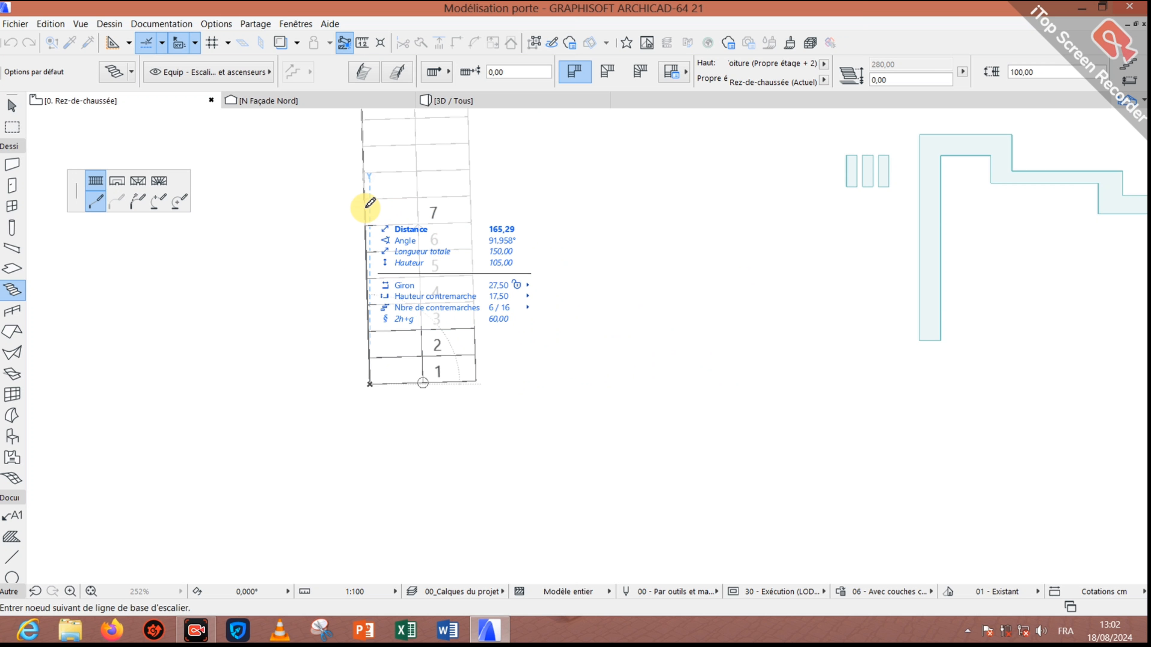
left_click(371, 203)
double_click(371, 204)
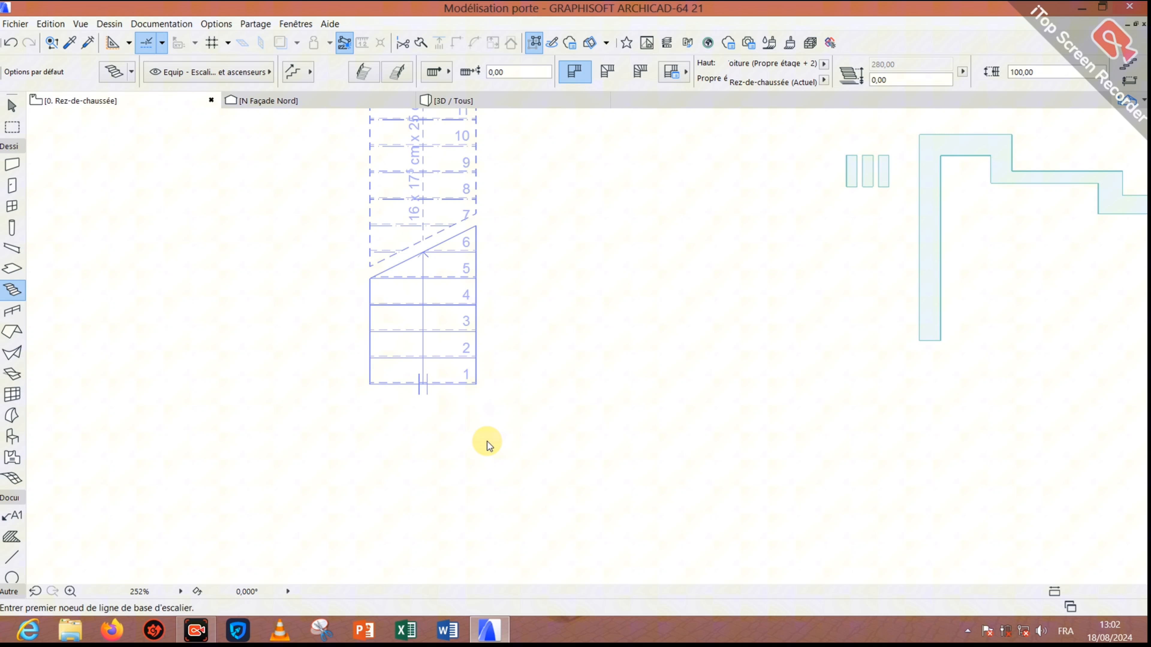
left_click(429, 330, "shift")
key("Delete")
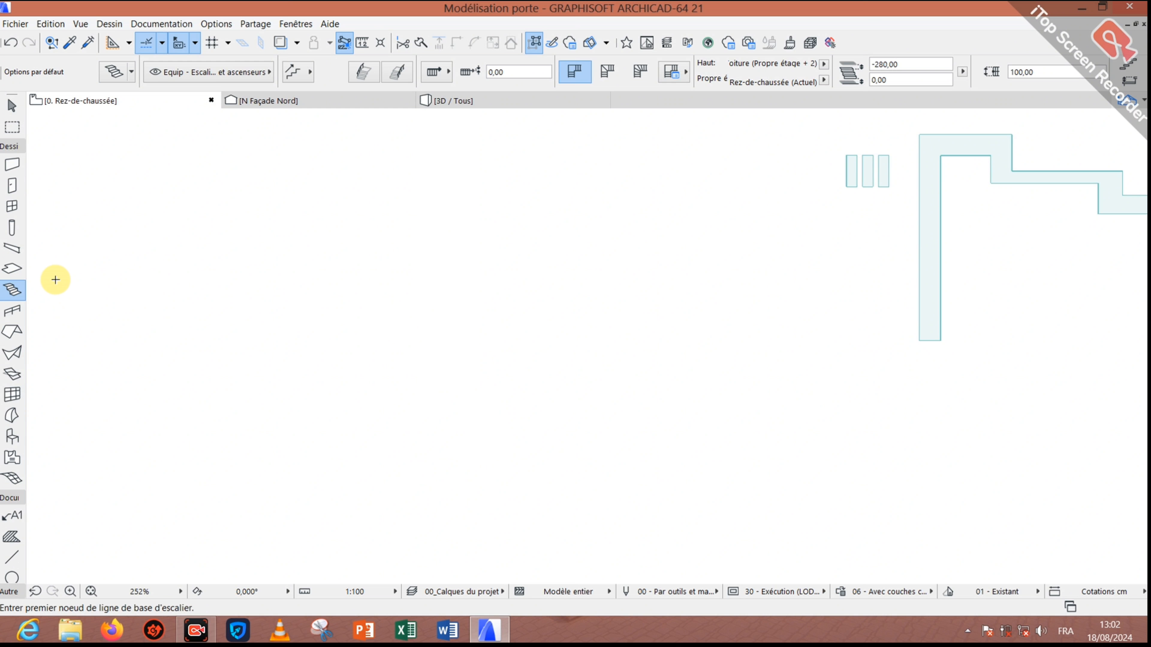
Step: In the stair defaults, turn off the minimum riser height, min/max going and max 2h+g limits
double_click(11, 290)
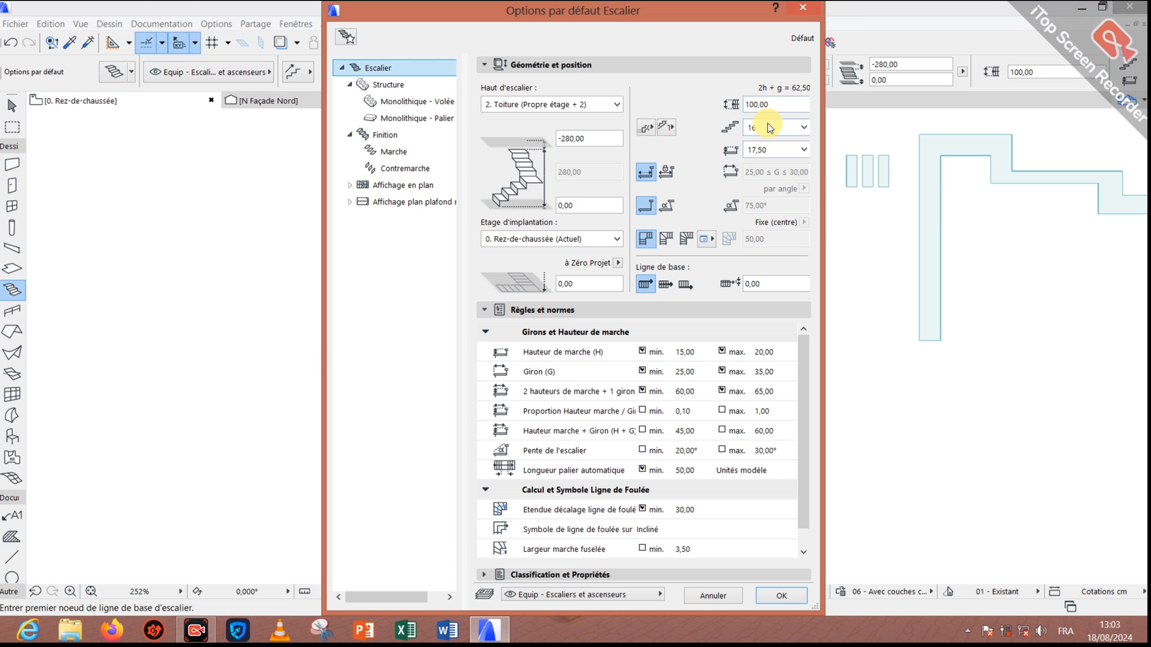
left_click(803, 150)
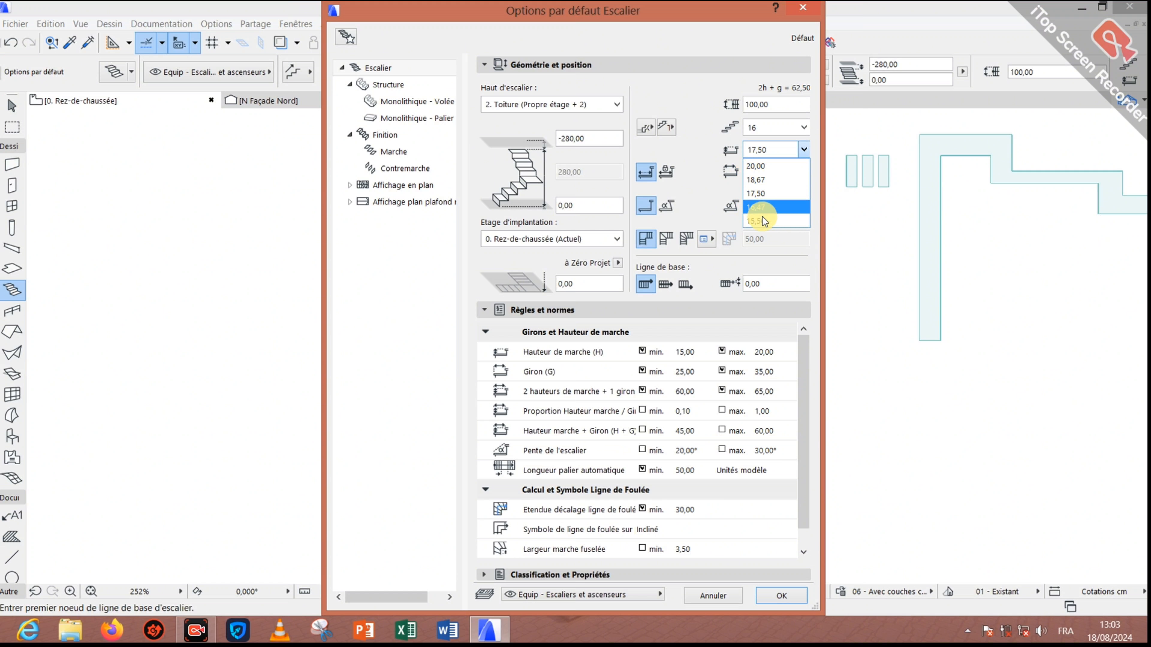
left_click(693, 157)
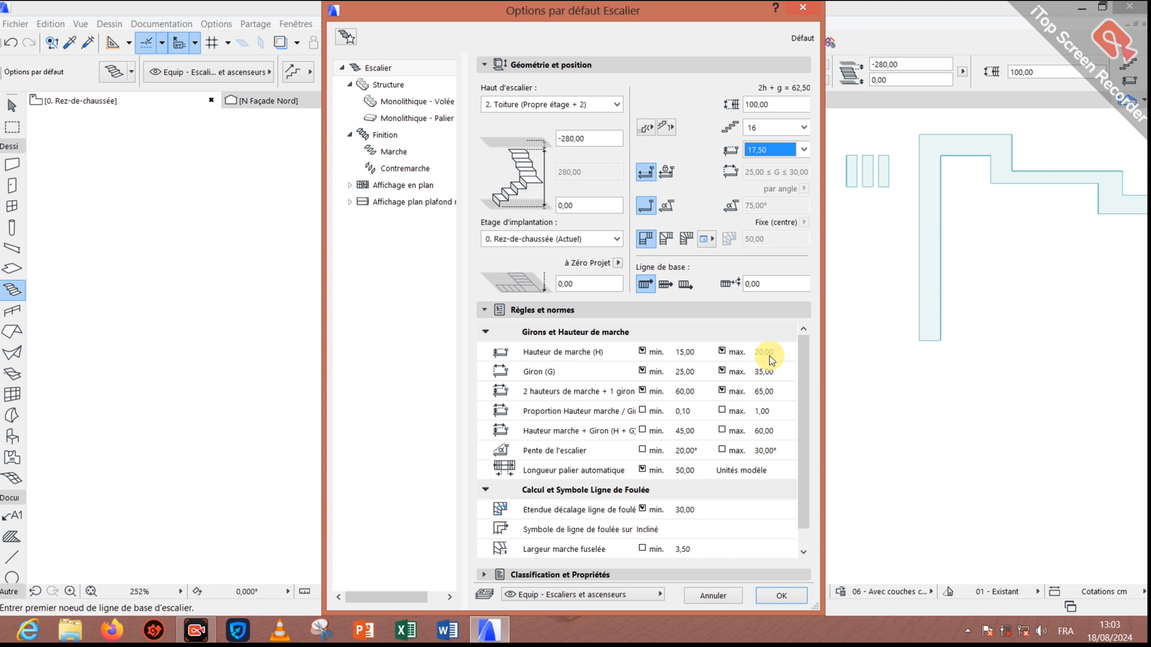
left_click(642, 351)
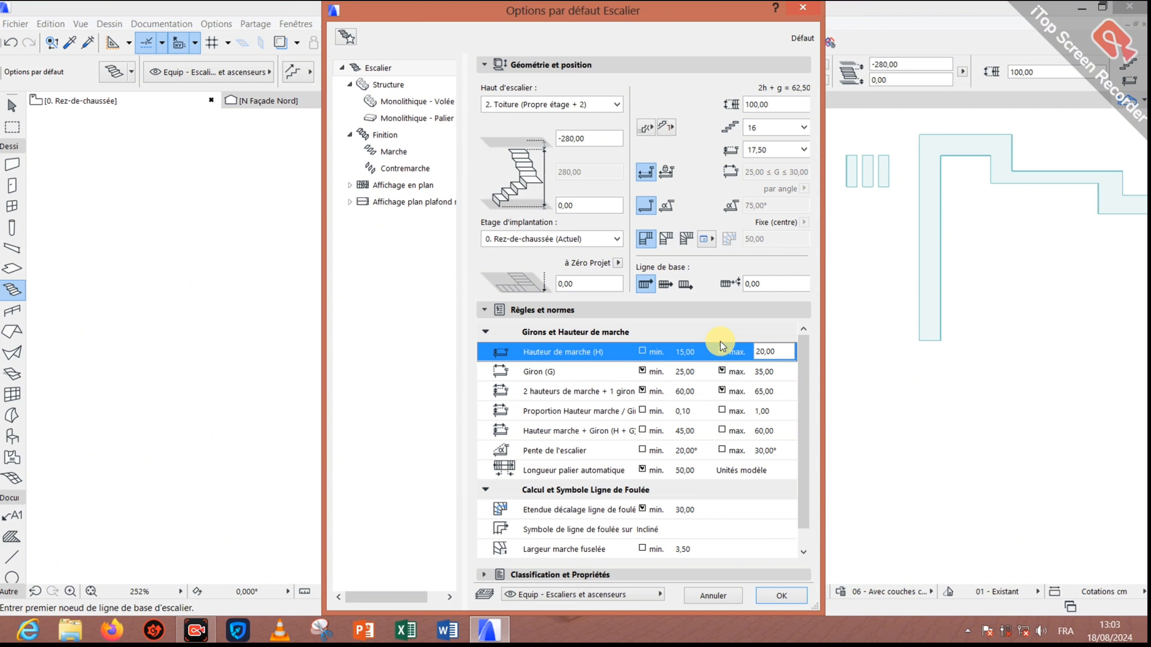
left_click(642, 370)
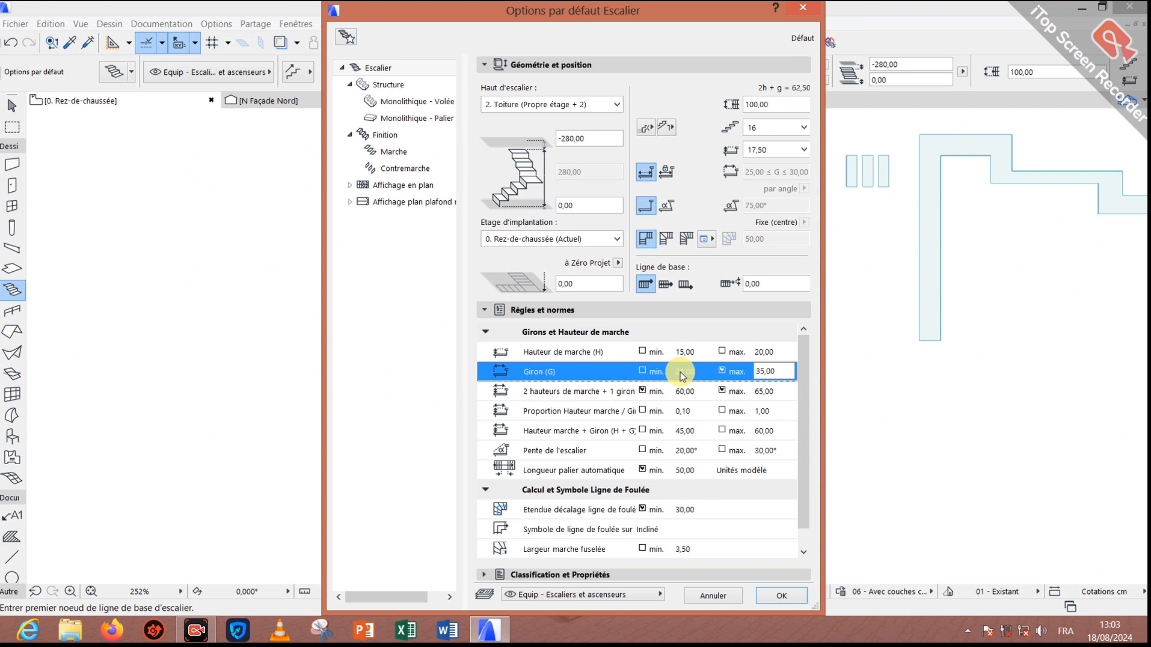
left_click(722, 371)
left_click(723, 389)
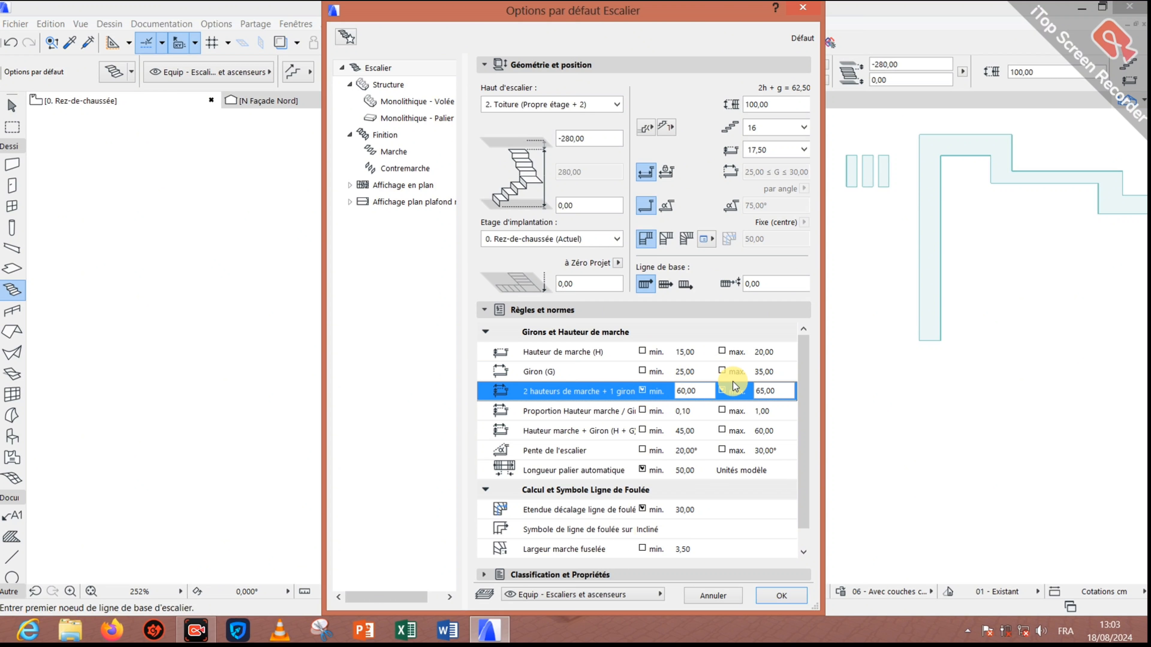
left_click(722, 389)
left_click(804, 127)
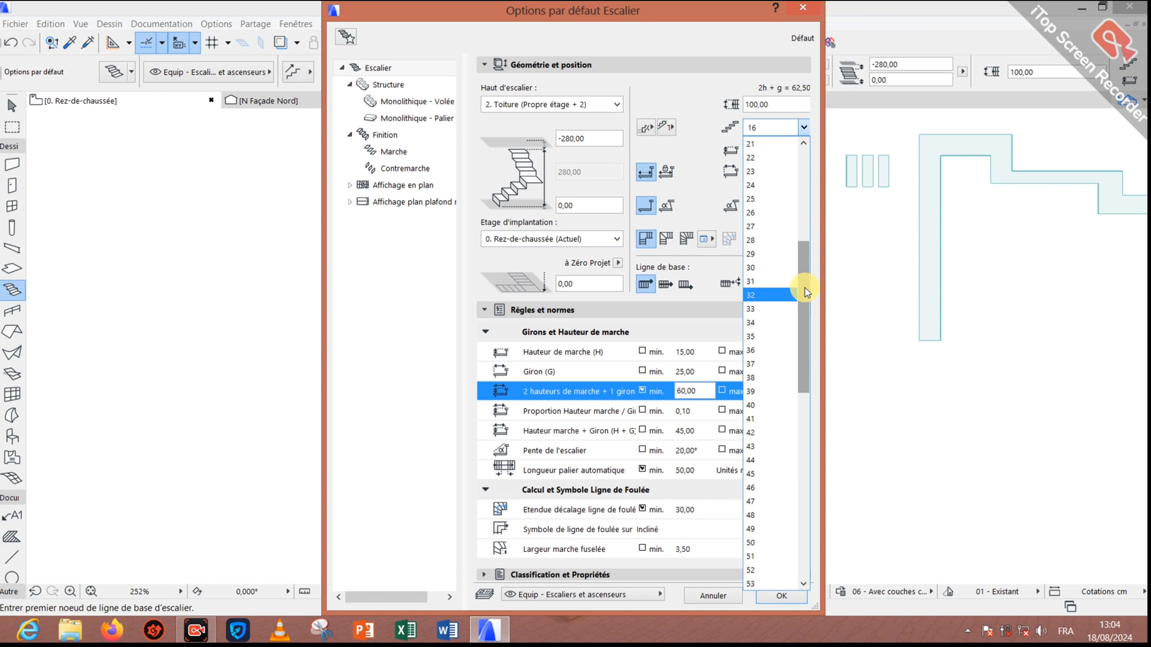
Step: Keep 16 risers of 17,50, use angle slope, lock going at 27,50, and unlink the top at 280,00
left_click_drag(805, 289, 782, 324)
left_click(702, 181)
left_click(803, 150)
left_click_drag(804, 273, 802, 211)
left_click(674, 161)
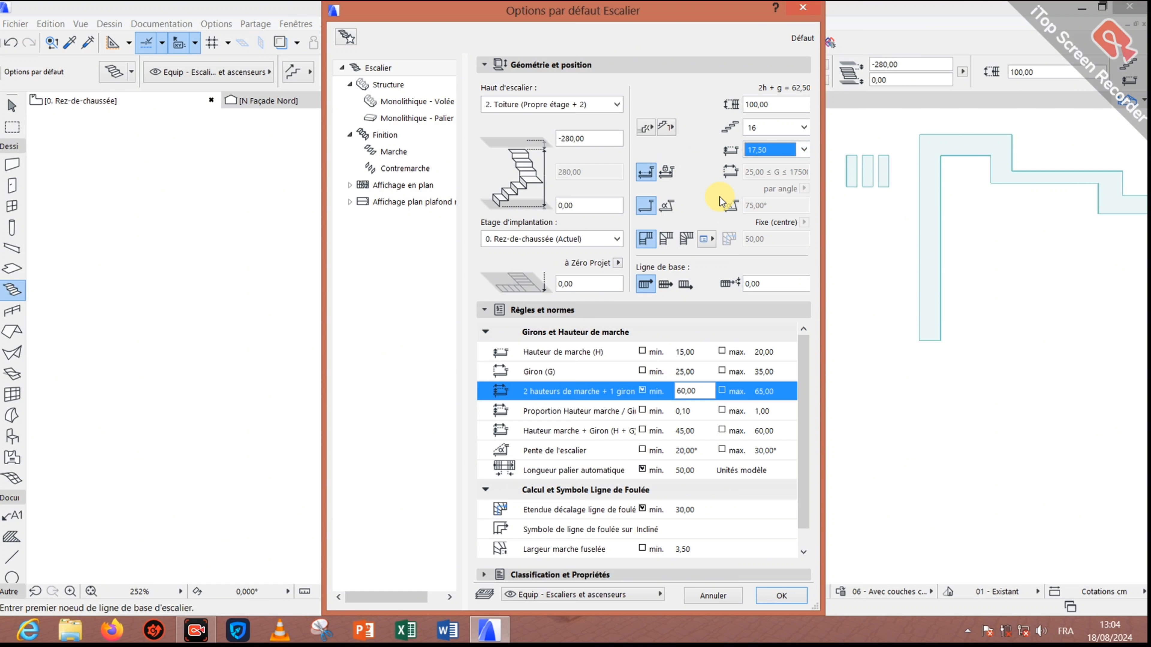
left_click(667, 206)
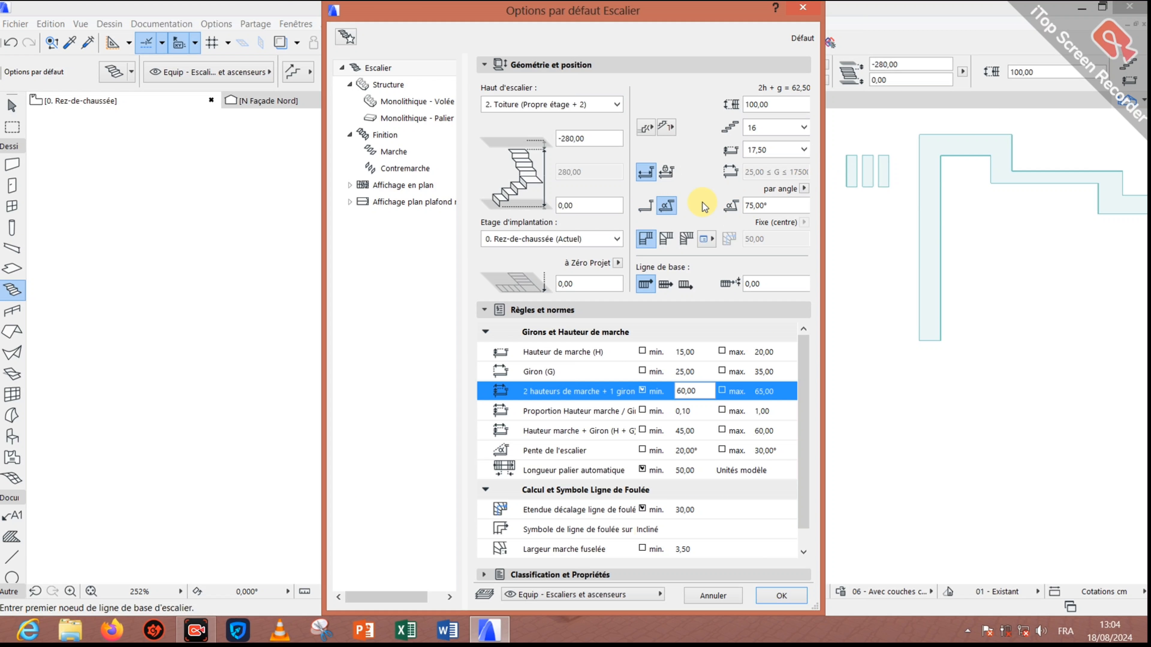
left_click(666, 172)
left_click(552, 104)
left_click(519, 146)
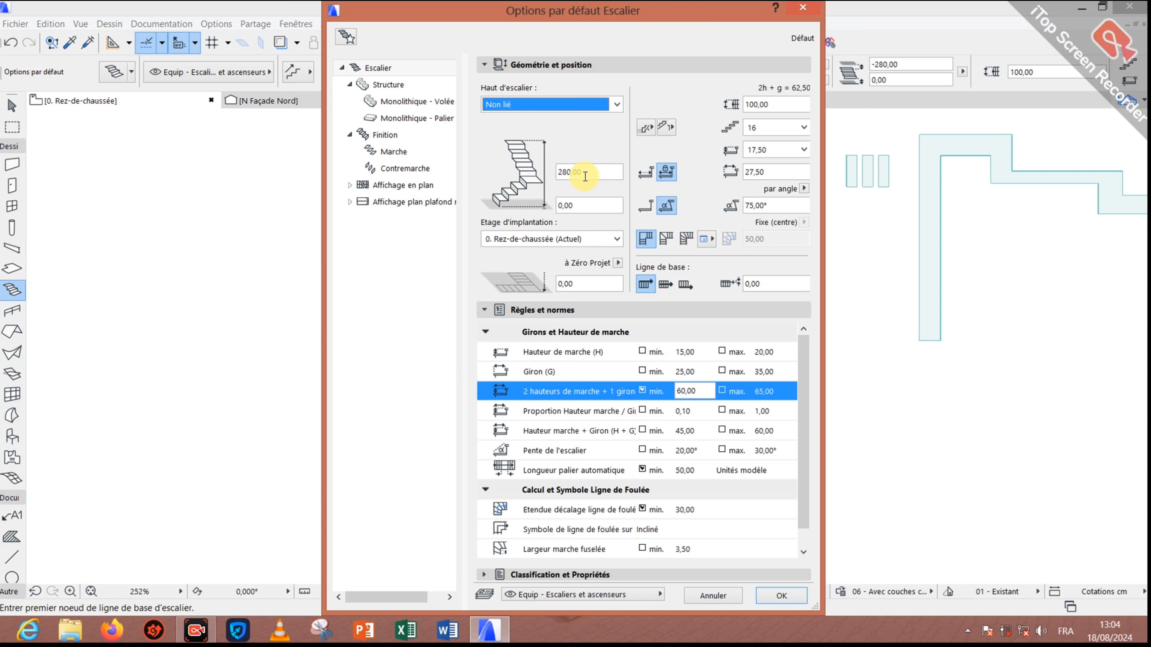
Step: Keep the 280,00 stair top unlinked, accept the settings, and start a straight run with 27,50 goings
left_click_drag(588, 176, 508, 187)
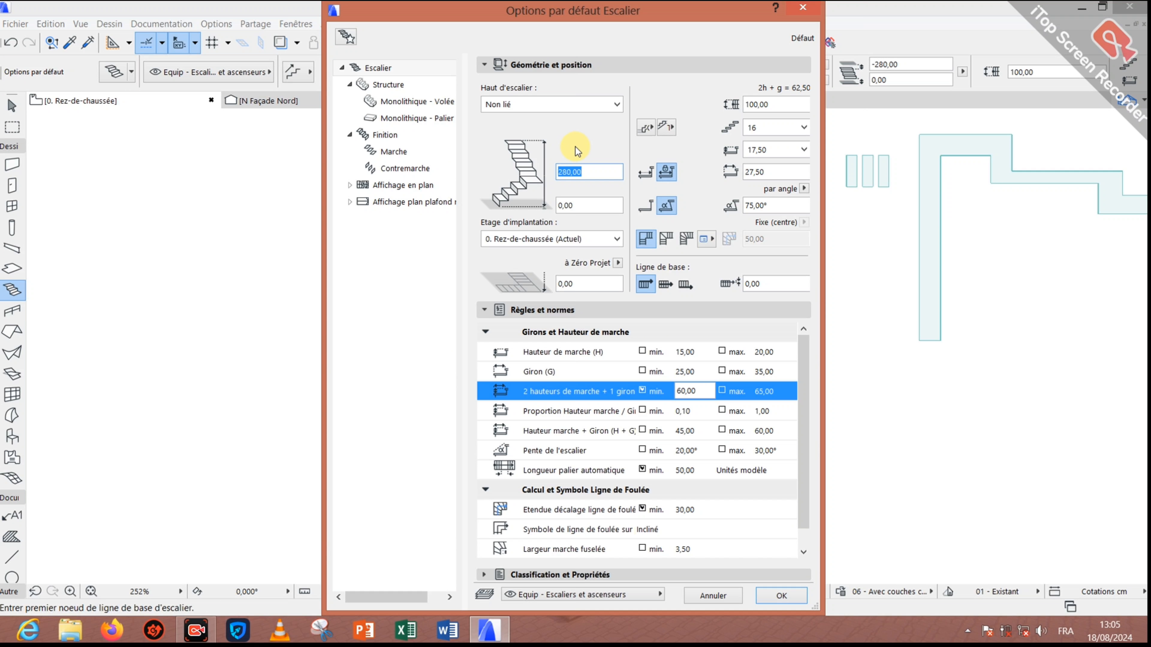
left_click(585, 106)
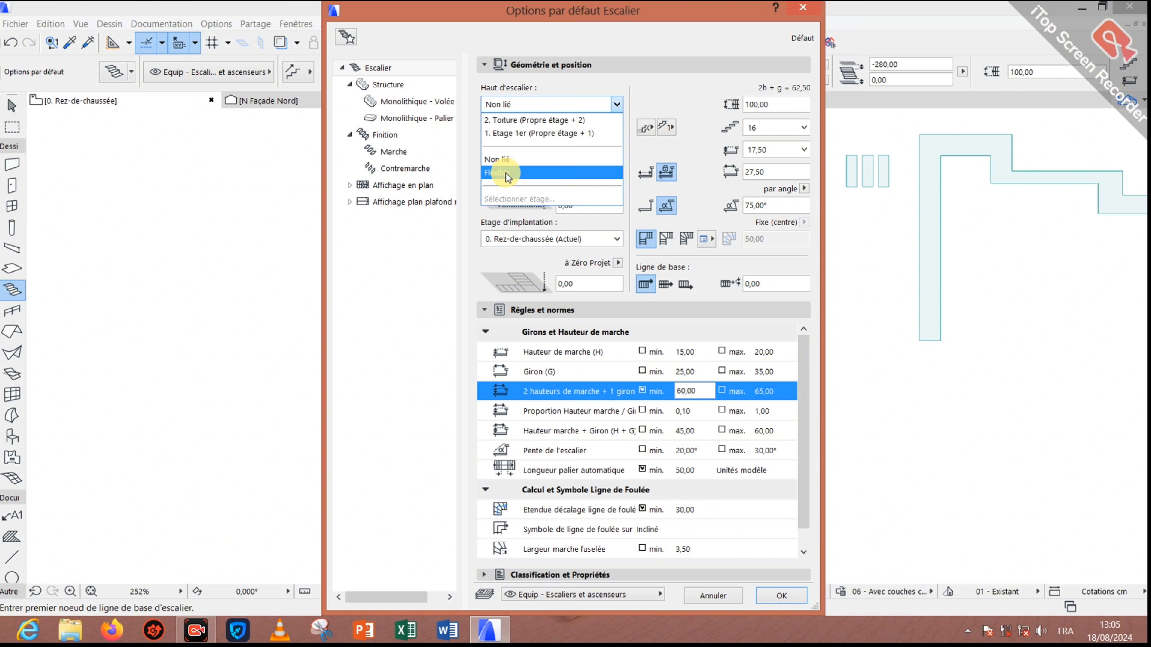
left_click(653, 148)
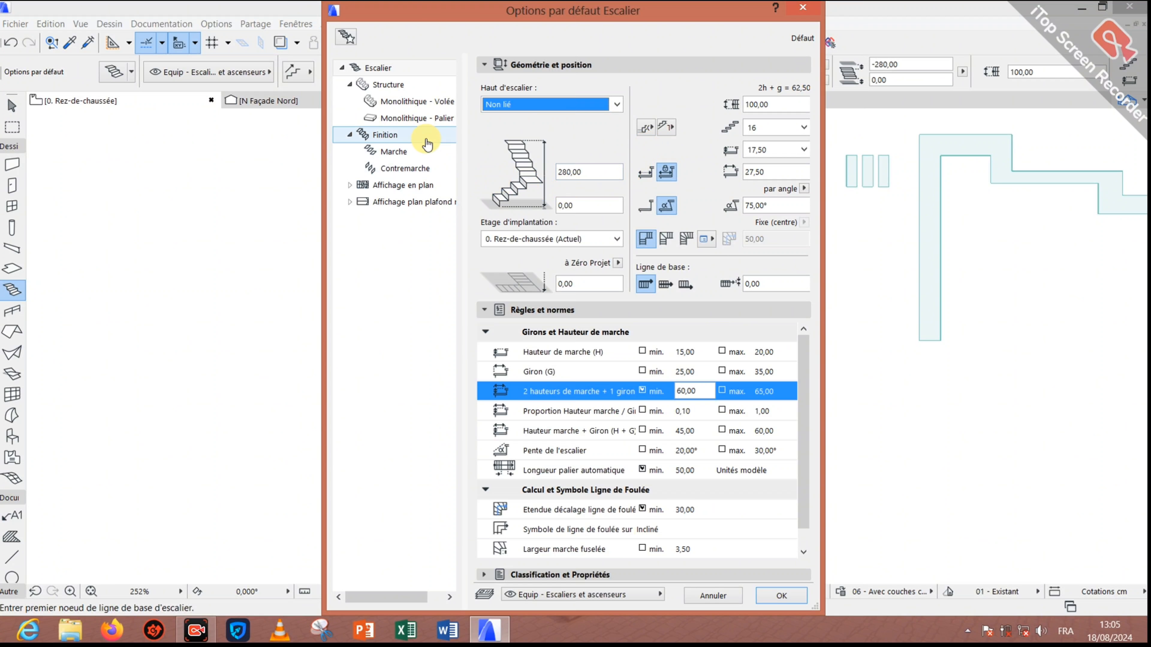
left_click(784, 600)
left_click(460, 320)
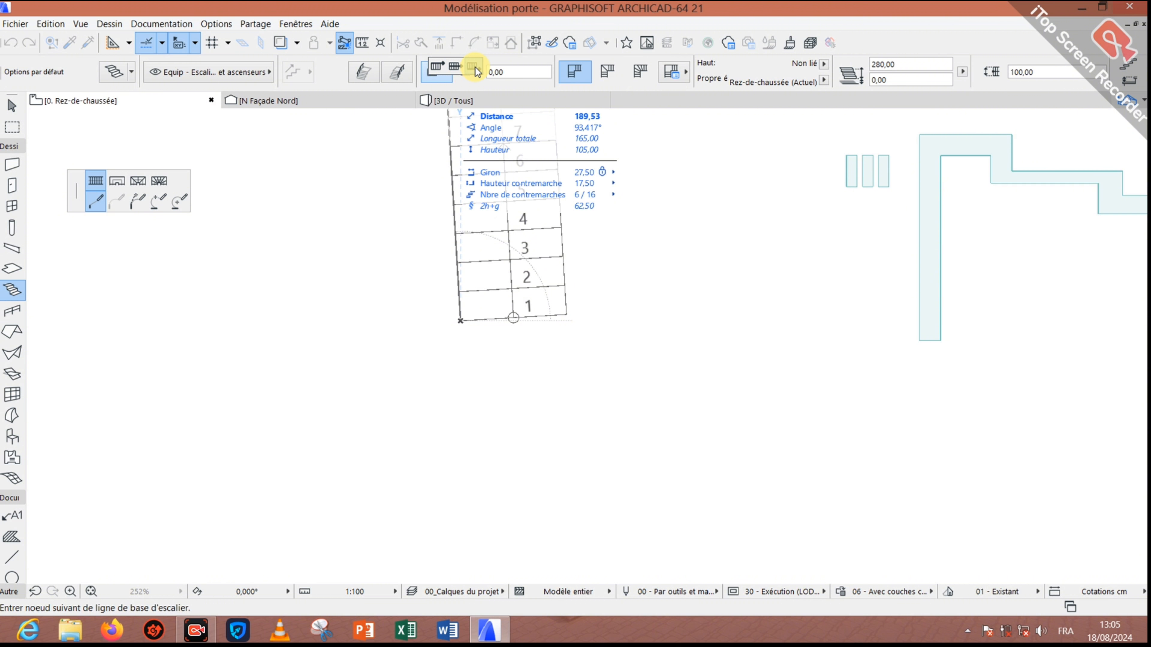
left_click(440, 68)
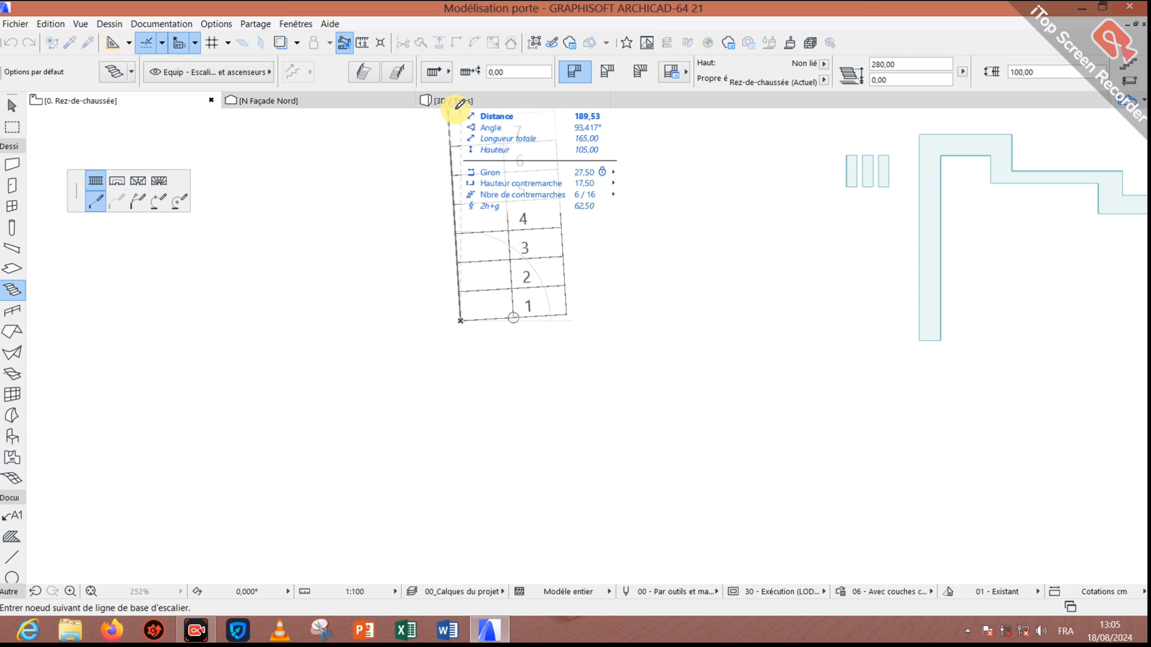